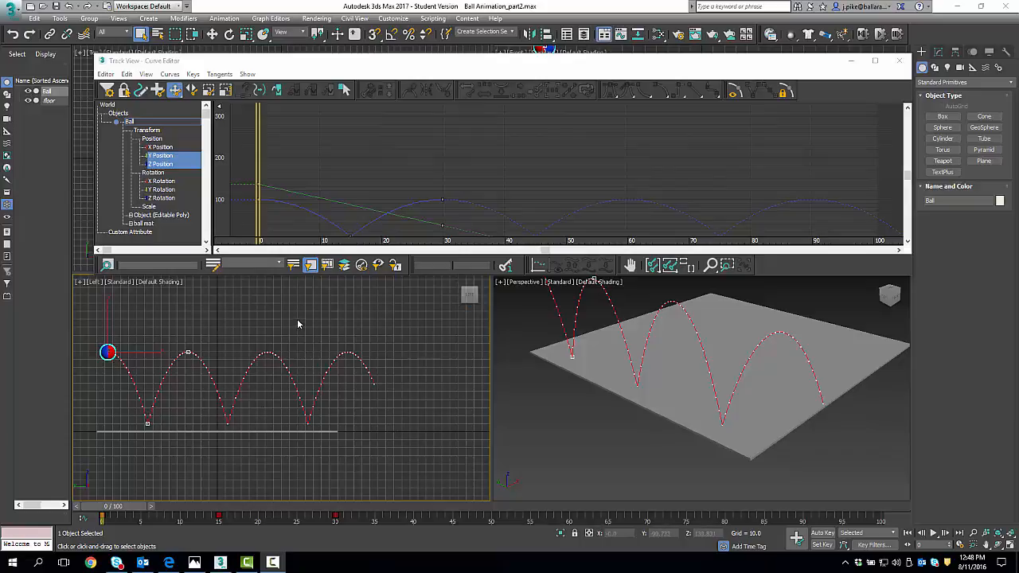
left_click(118, 18)
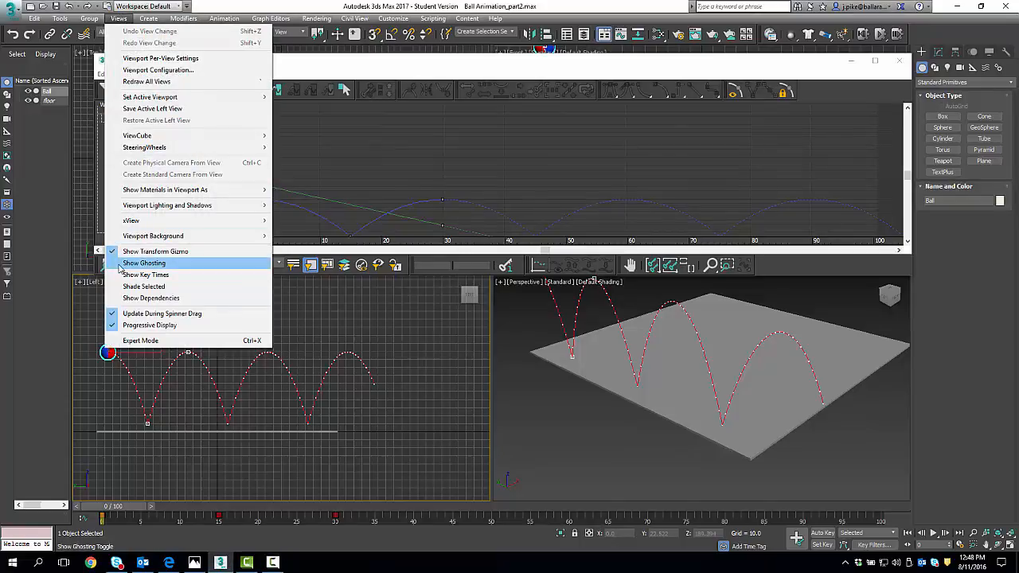
left_click(122, 21)
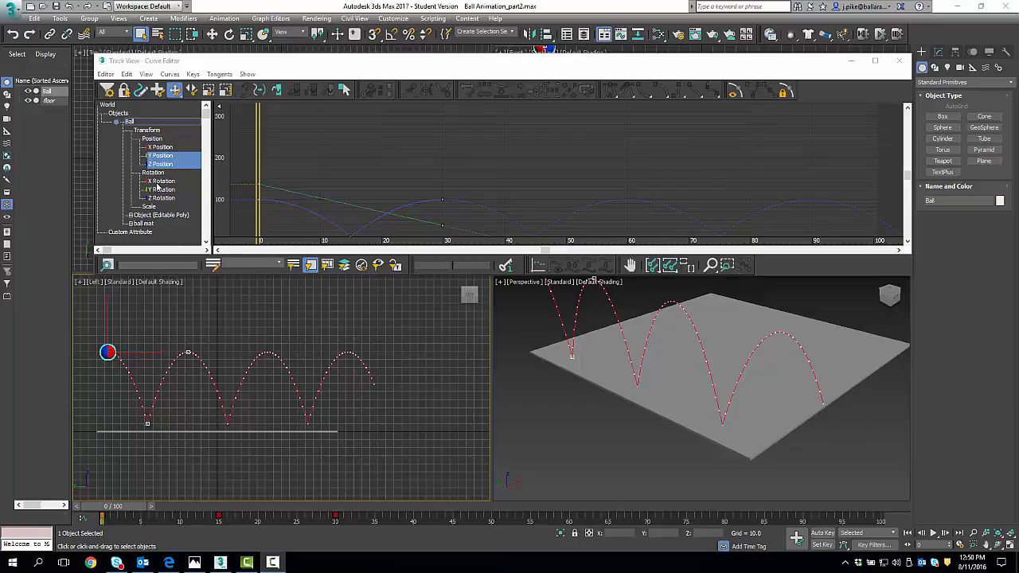
Assign a TCB Rotation controller to the ball's Rotation track.
left_click(150, 173)
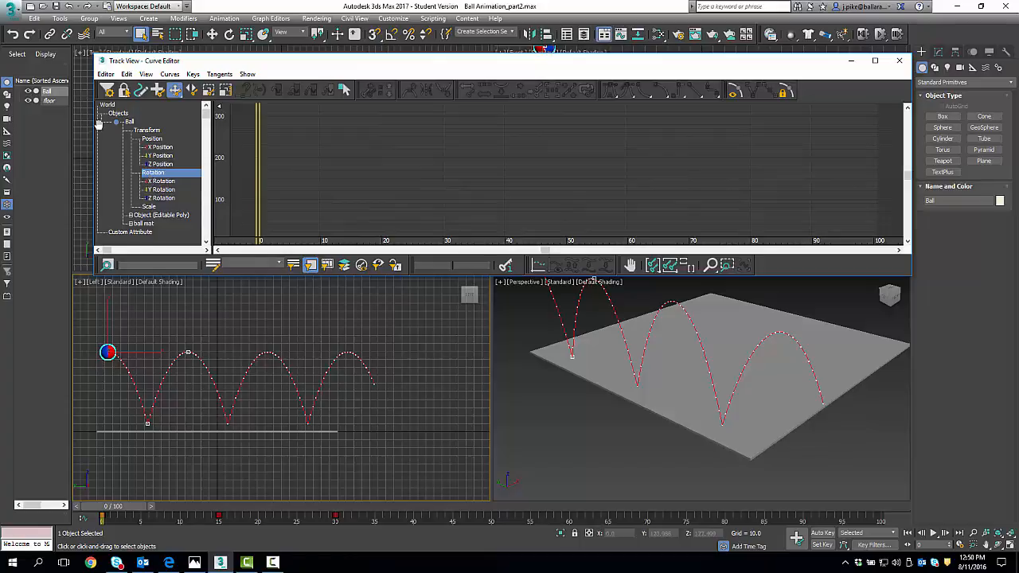
right_click(146, 175)
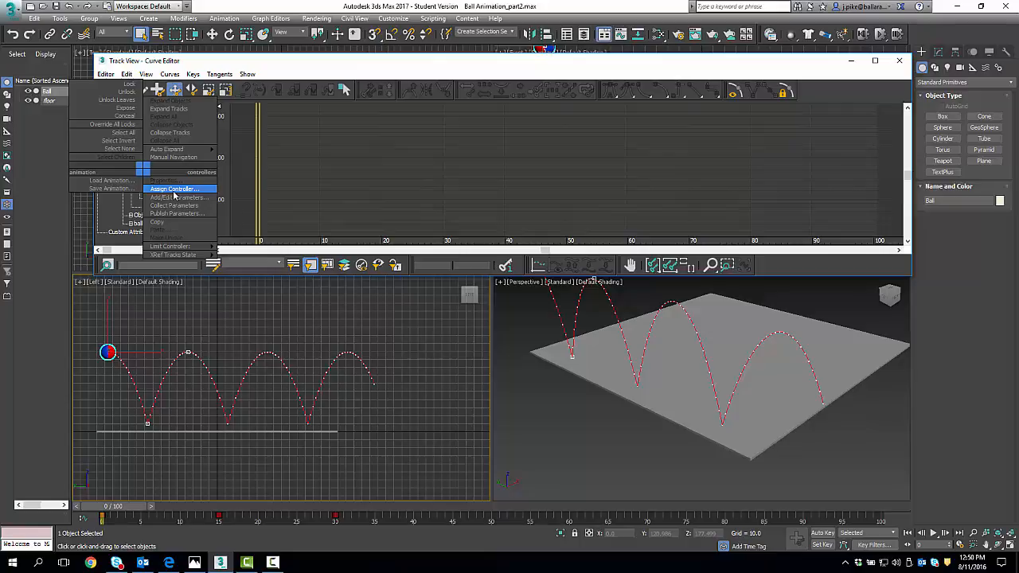
left_click(174, 191)
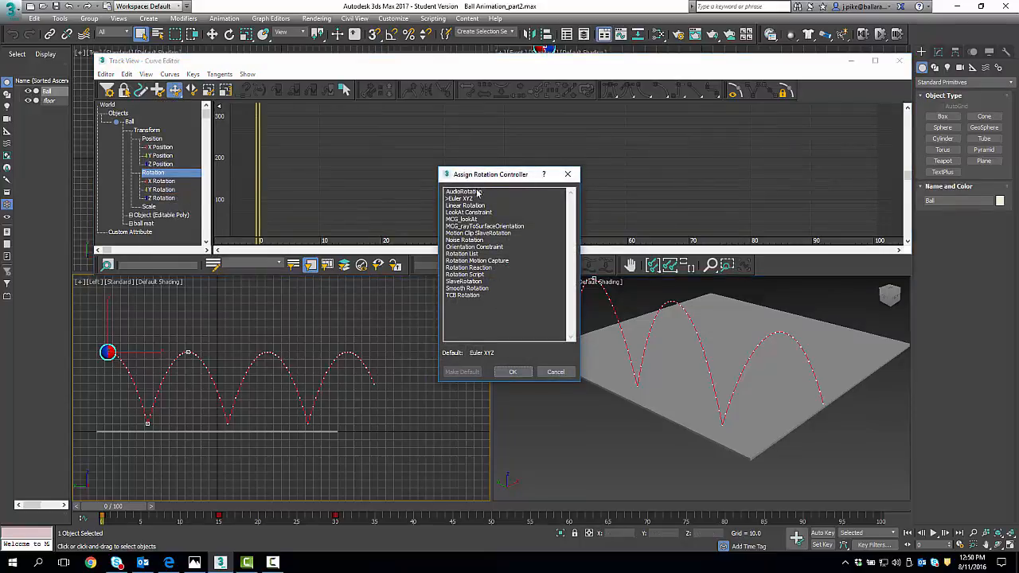
left_click(460, 296)
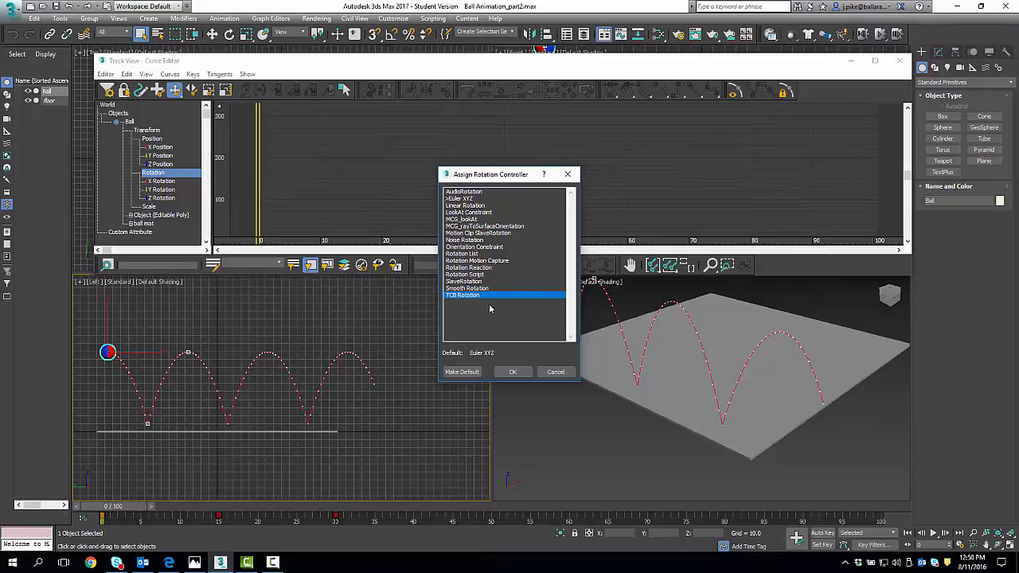
left_click(514, 372)
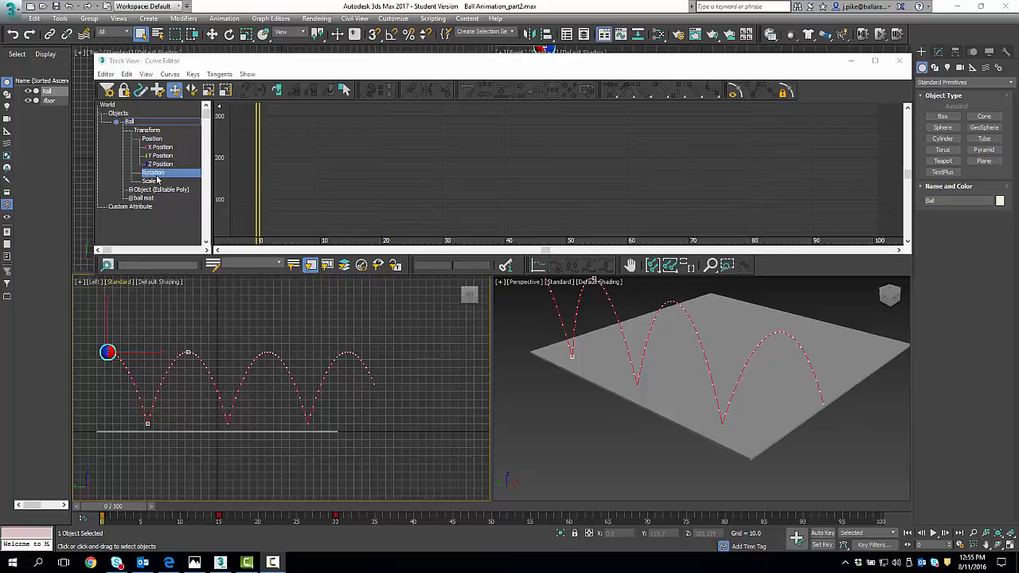
Show controller types in the Curve Editor's track list, widen it to check the ball's Rotation controller, and close the editor.
left_click(108, 93)
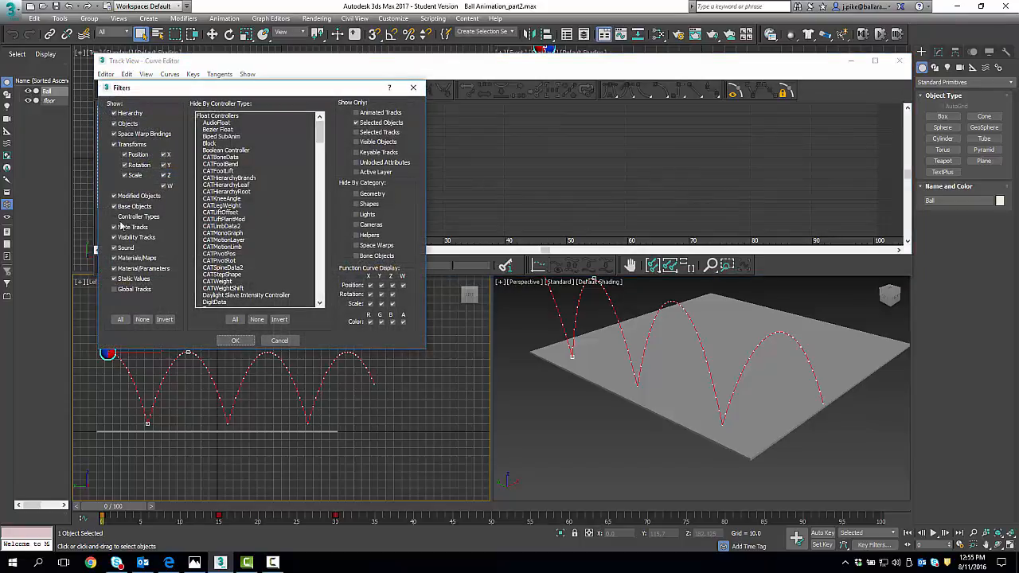
left_click(114, 217)
left_click(234, 340)
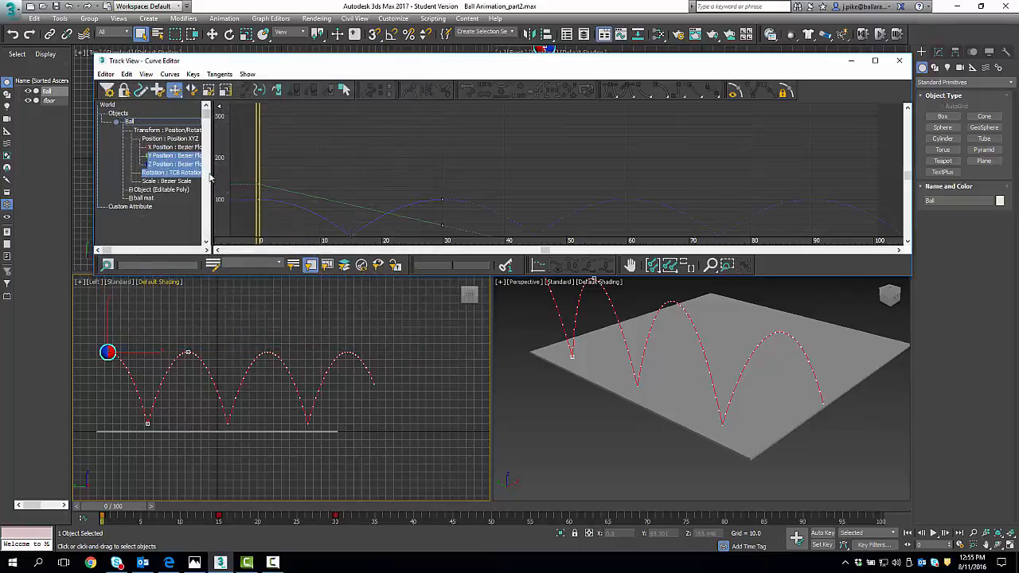
left_click_drag(209, 177, 245, 179)
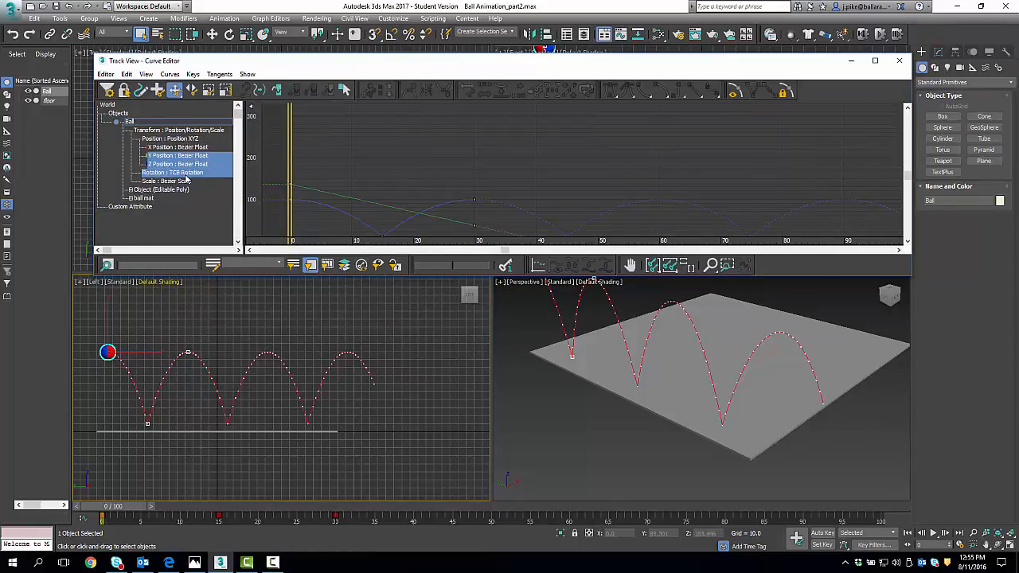
left_click(176, 174)
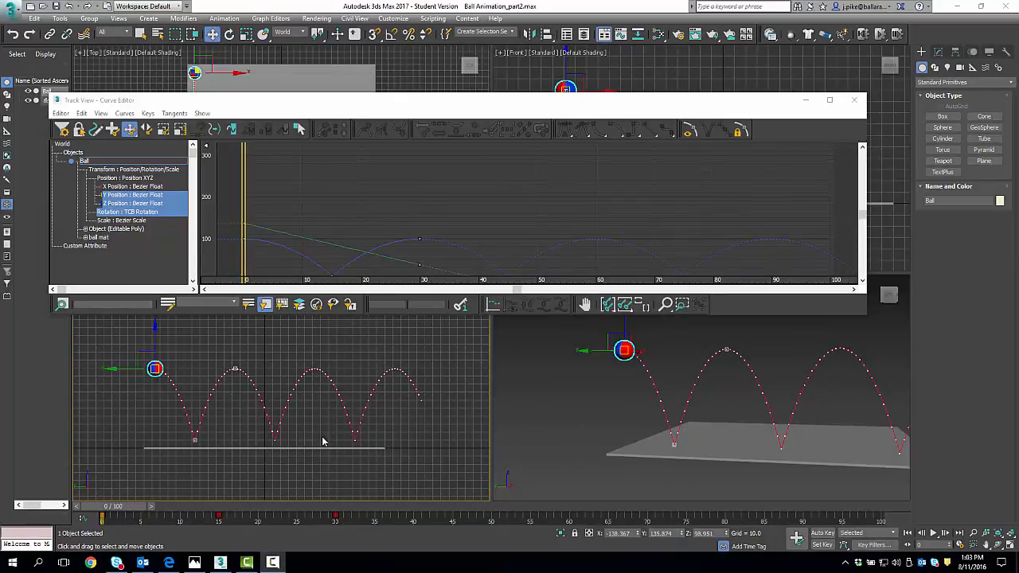
left_click(115, 214)
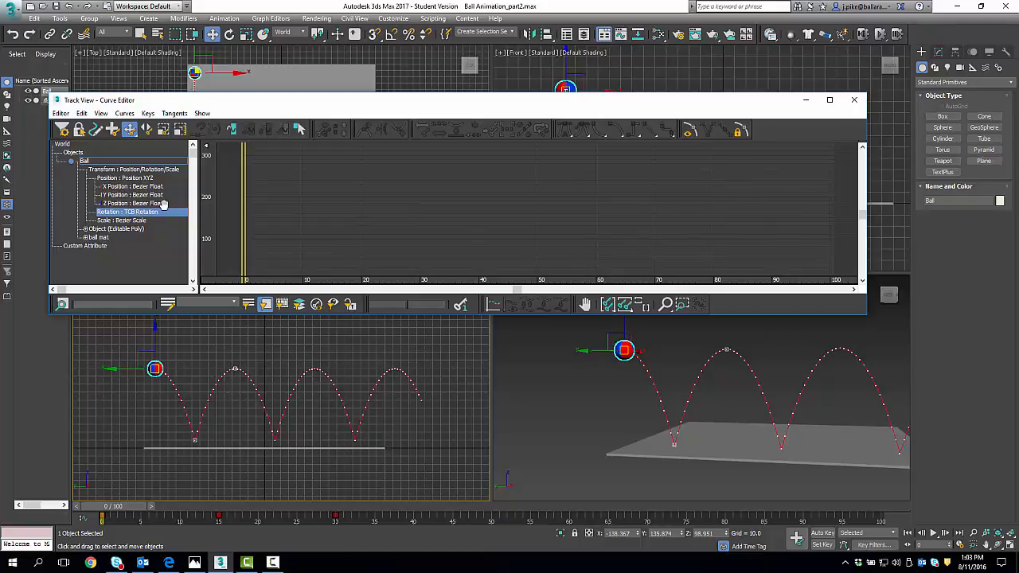
left_click(855, 102)
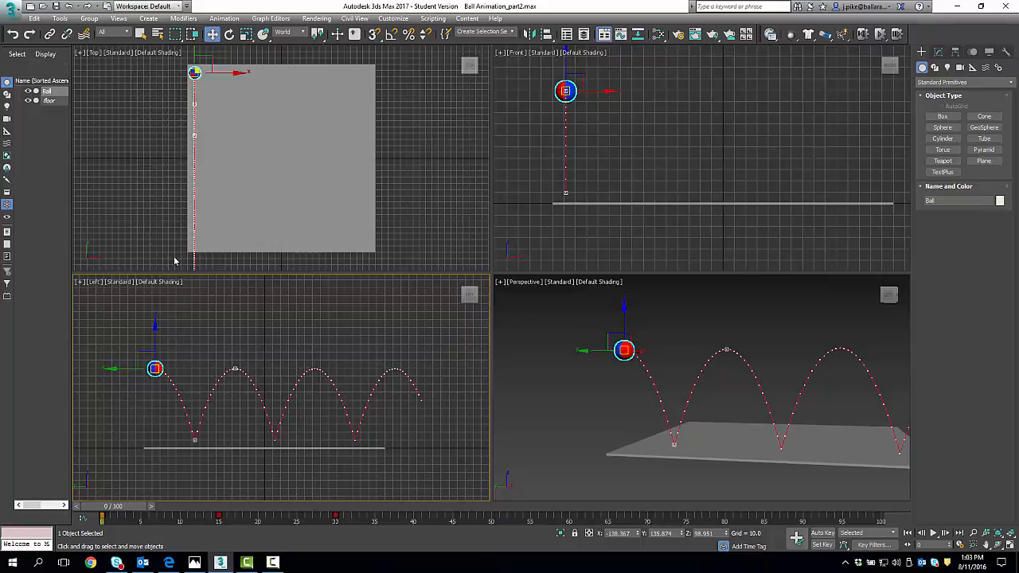
With Auto Key and angle snap on, rotate the ball to 90 degrees about X at frame 15.
left_click(228, 35)
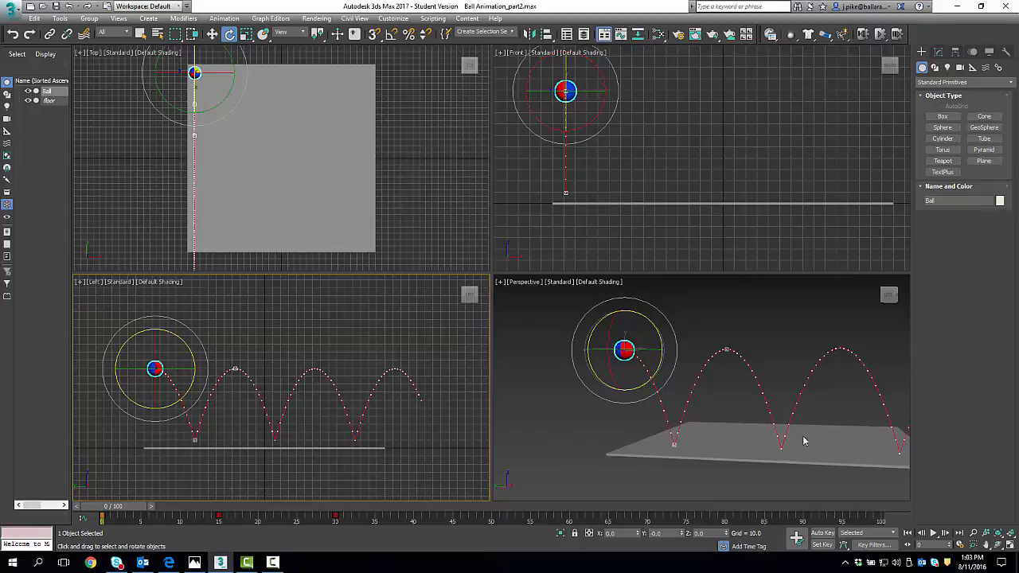
left_click(824, 533)
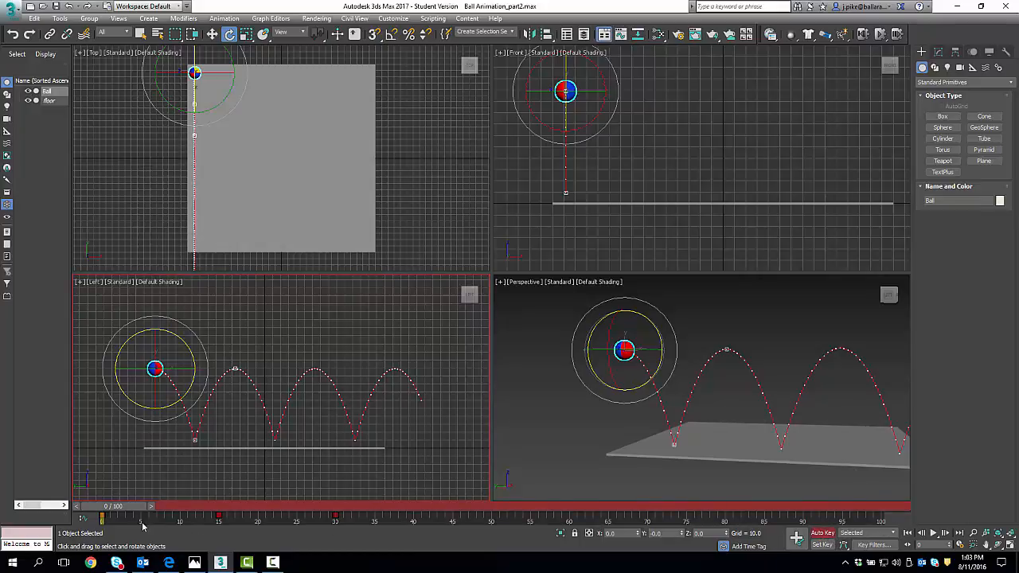
left_click_drag(84, 510, 199, 531)
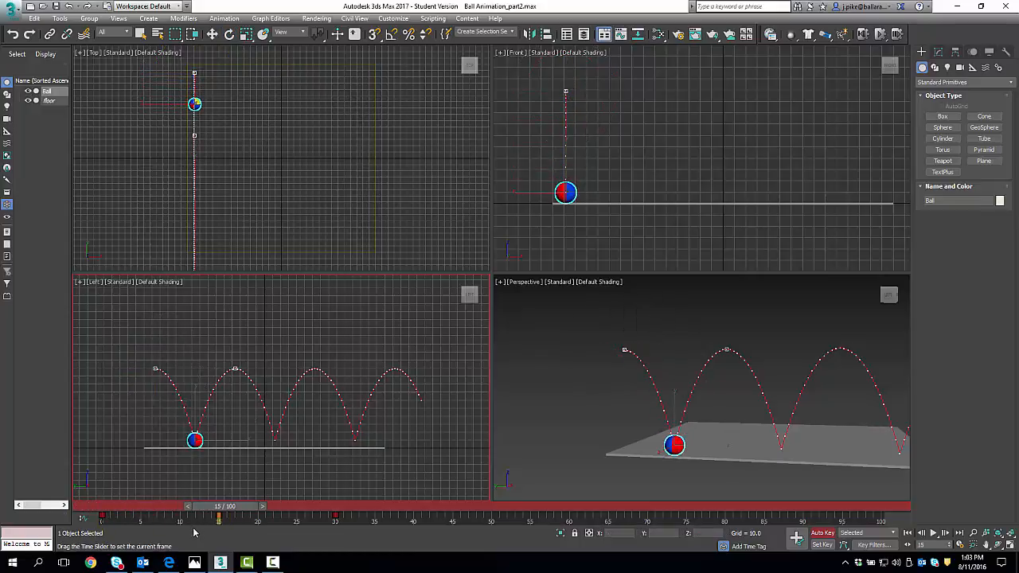
key("e")
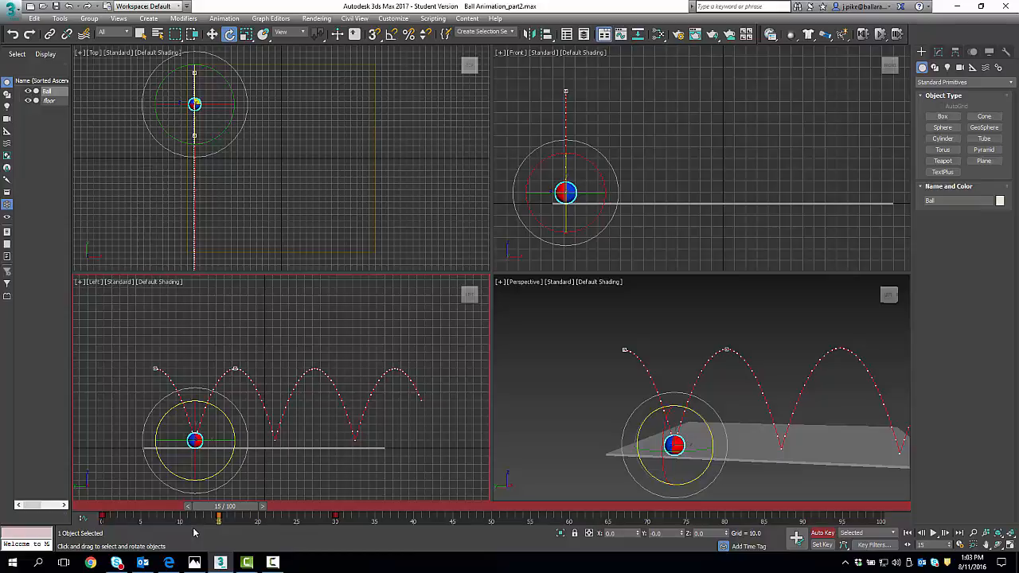
left_click(390, 35)
left_click_drag(227, 396, 243, 420)
mouse_move(246, 424)
left_mouse_down()
mouse_move(275, 483)
mouse_move(276, 412)
left_mouse_up()
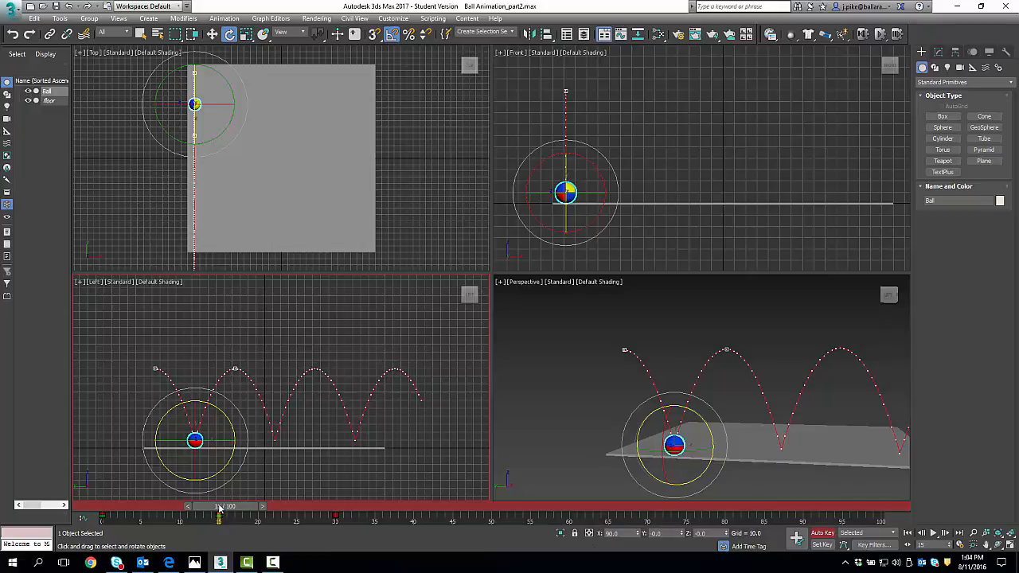
Rotate the ball to 175 degrees about X at frame 30 and turn off Auto Key.
left_click_drag(218, 509, 335, 517)
key("e")
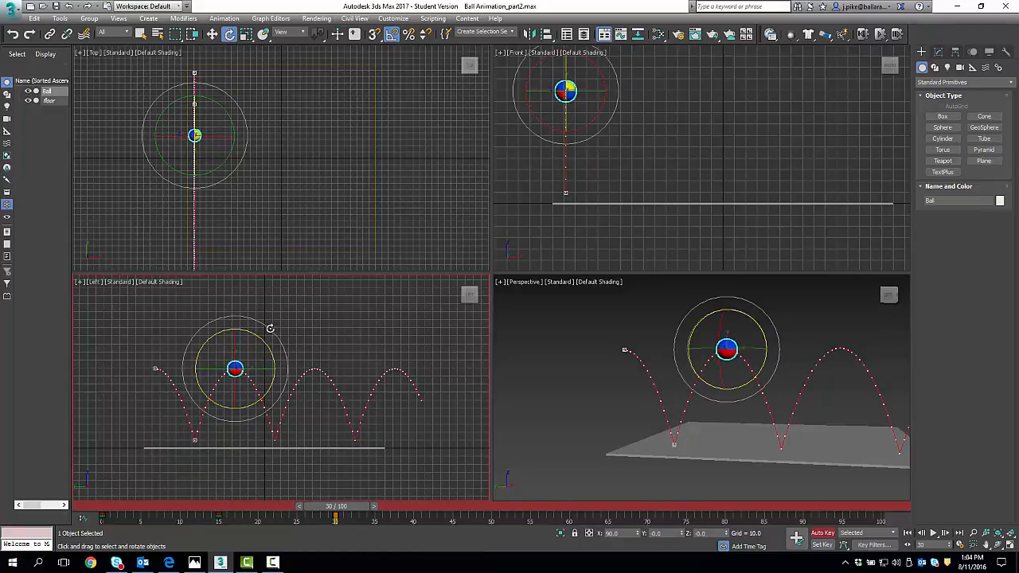
left_click_drag(270, 327, 272, 400)
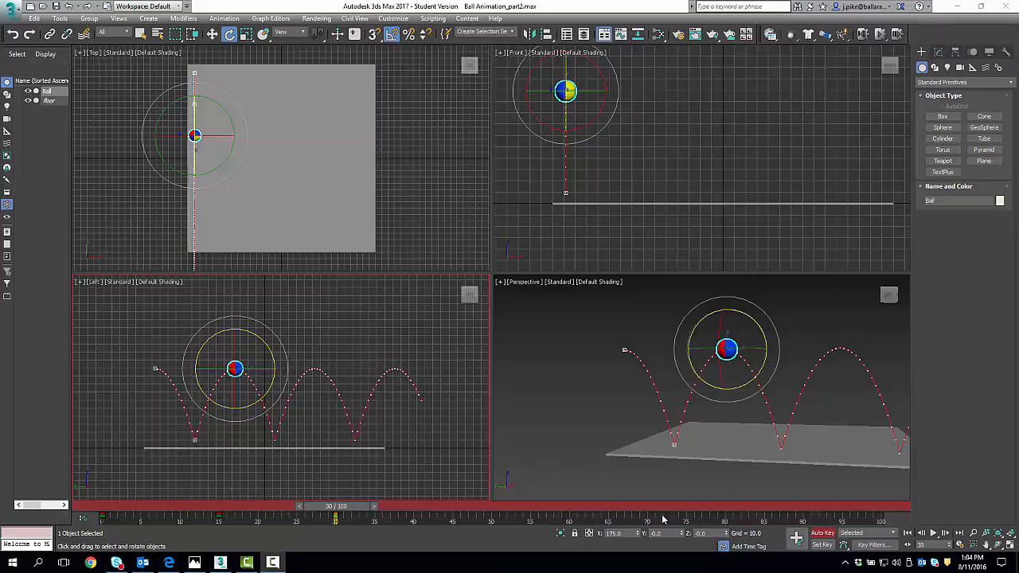
scroll(422, 496, "down", 2)
scroll(358, 465, "up", 2)
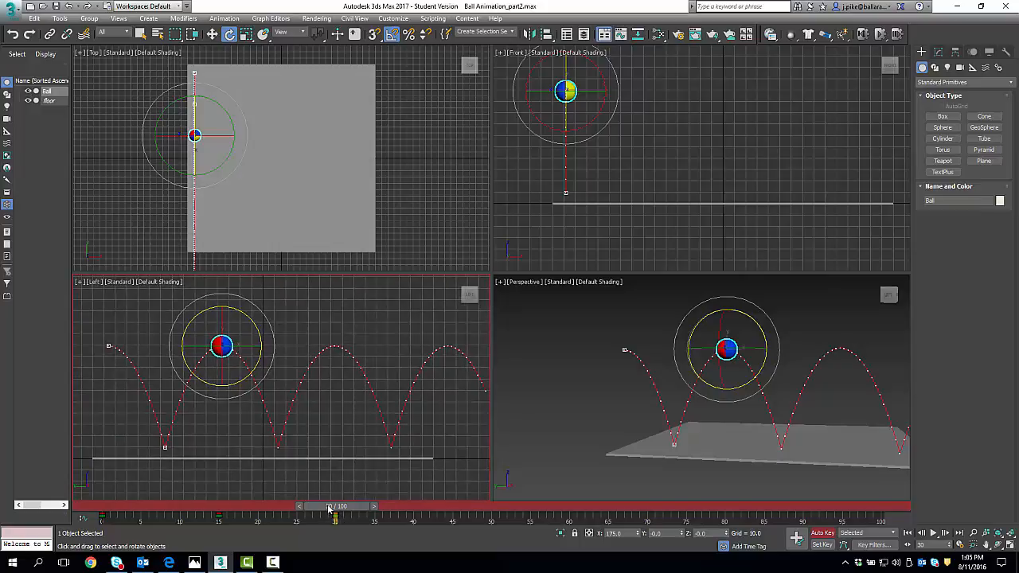
mouse_move(344, 512)
left_mouse_down()
mouse_move(201, 555)
mouse_move(115, 557)
mouse_move(208, 559)
mouse_move(345, 515)
left_mouse_up()
key("e")
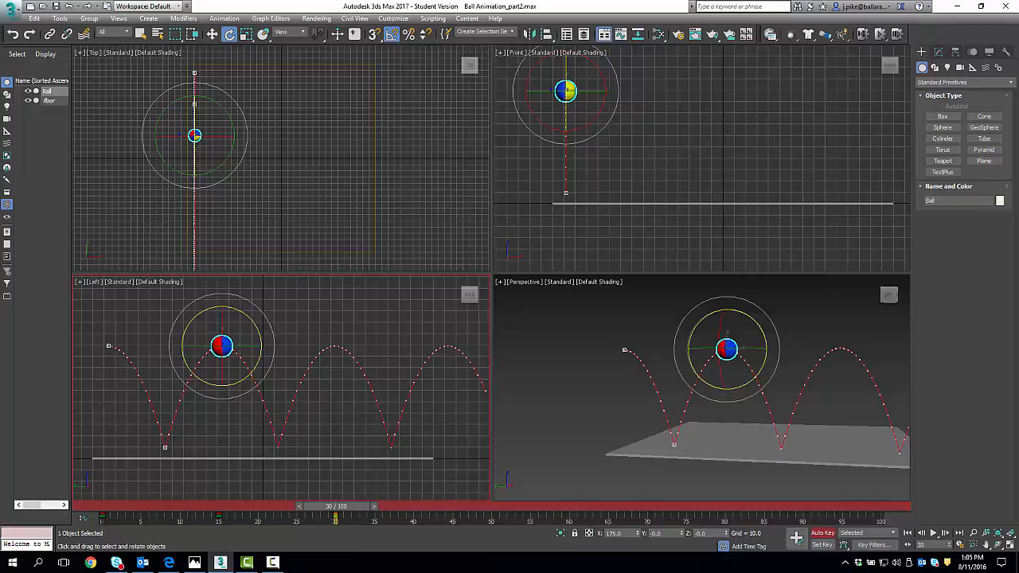
left_click(822, 533)
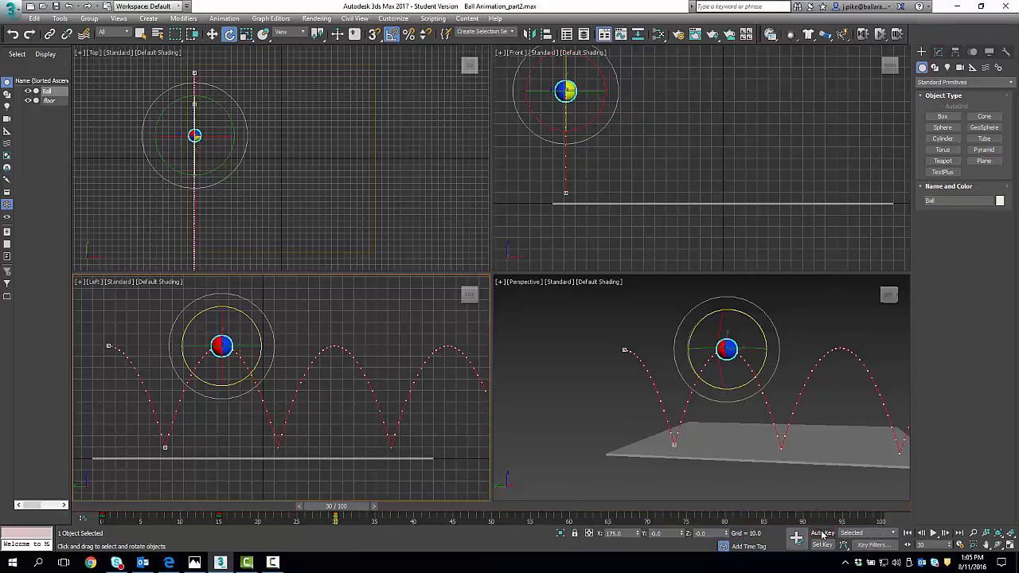
Set the outgoing out-of-range type to Relative Repeat for the ball's selected Y Position, Z Position and Rotation tracks in the Curve Editor.
left_click(624, 36)
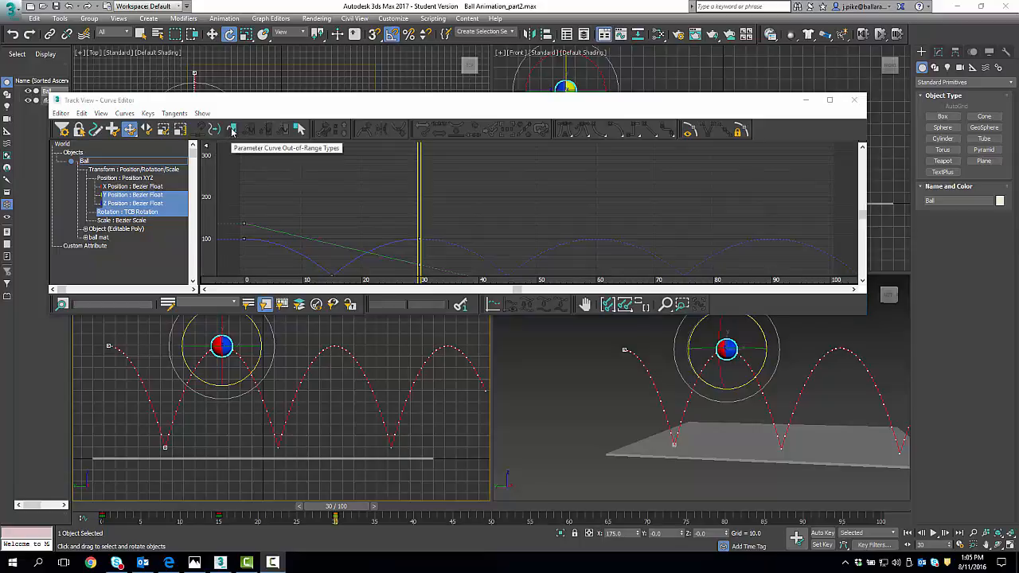
left_click(233, 130)
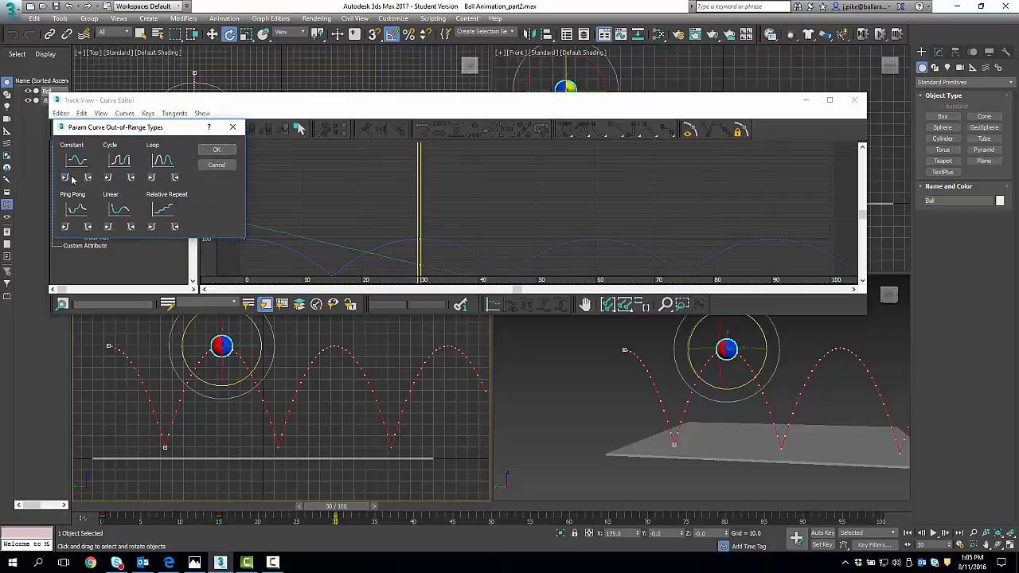
left_click(175, 228)
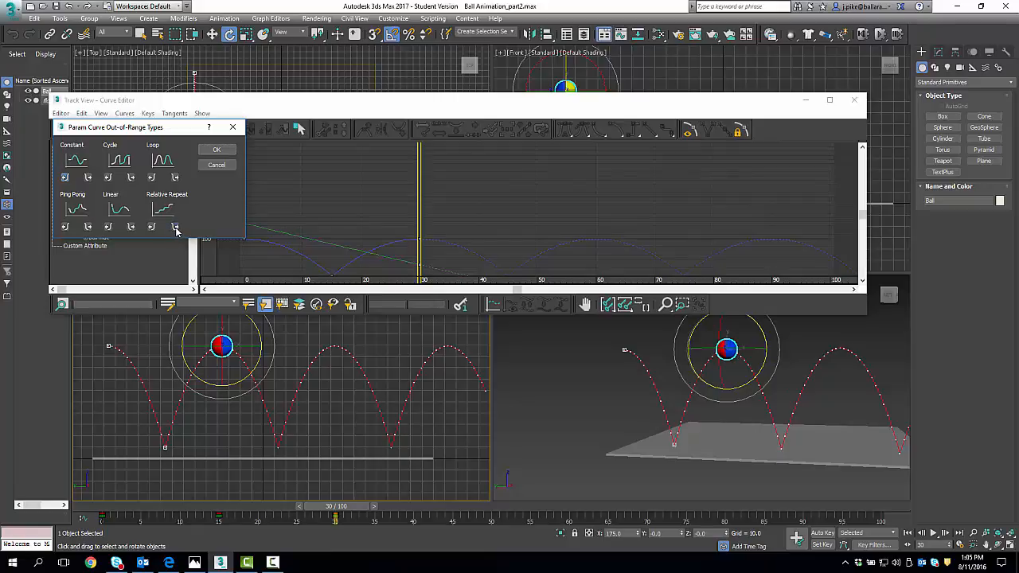
left_click(215, 151)
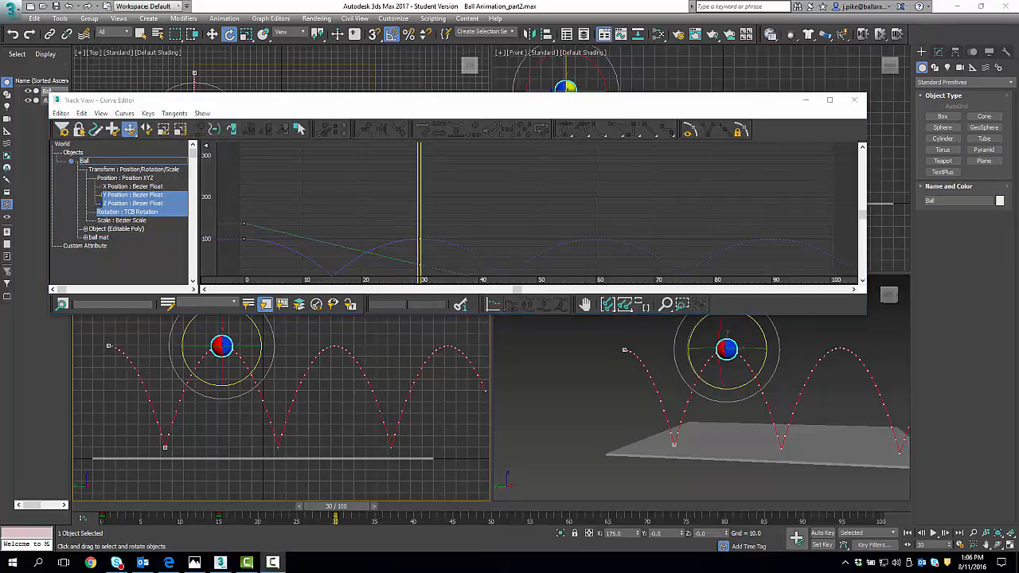
left_click(852, 101)
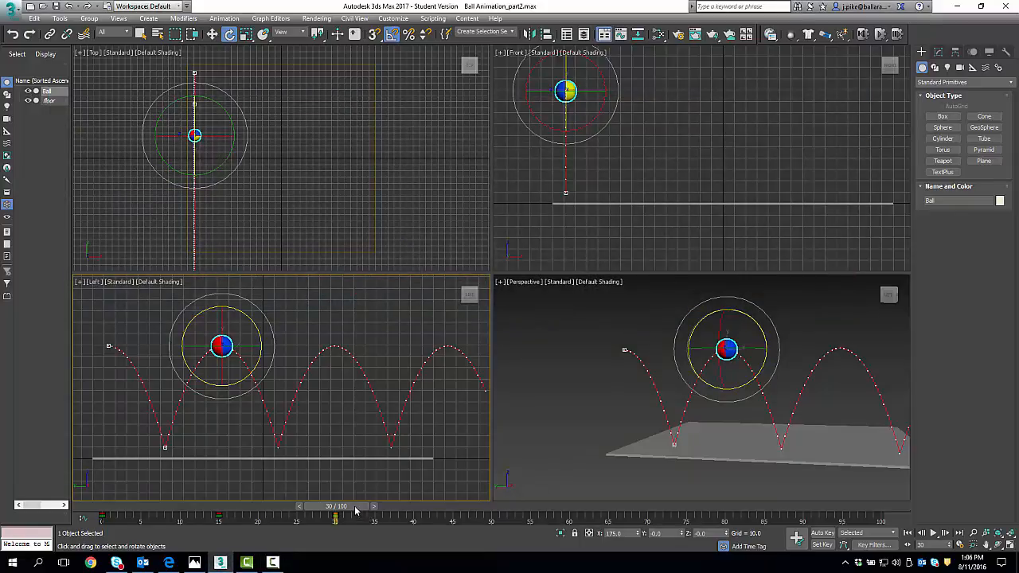
Play the animation from frame 0 in the Perspective view to check the ball's bounce and rotation.
left_click_drag(353, 512, 124, 510)
middle_click_drag(742, 402, 677, 444, "alt")
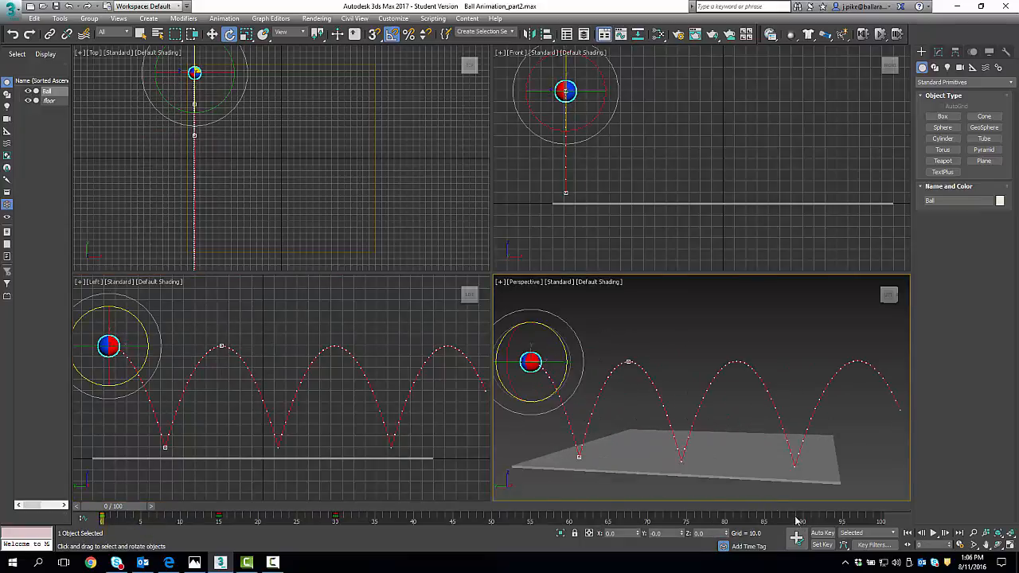
left_click(933, 533)
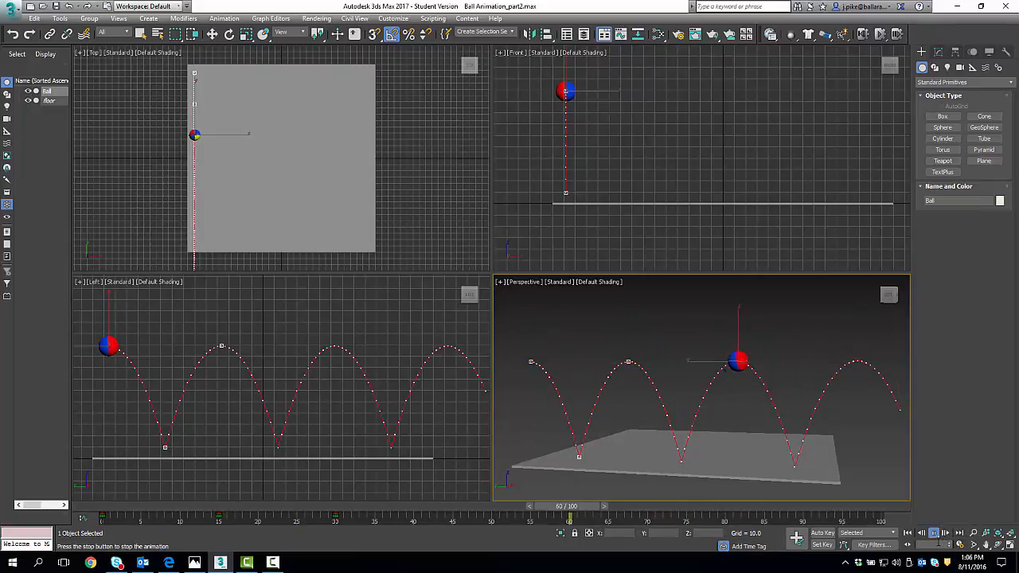
left_click(936, 535)
key("e")
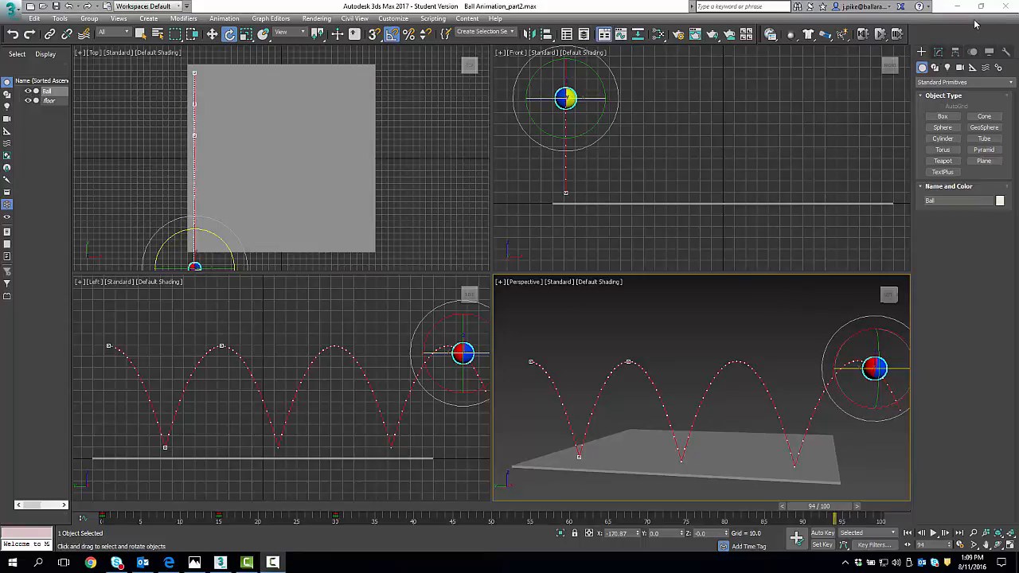
Add a Stretch modifier to the ball and set its Amplify value to -30.
left_click(941, 52)
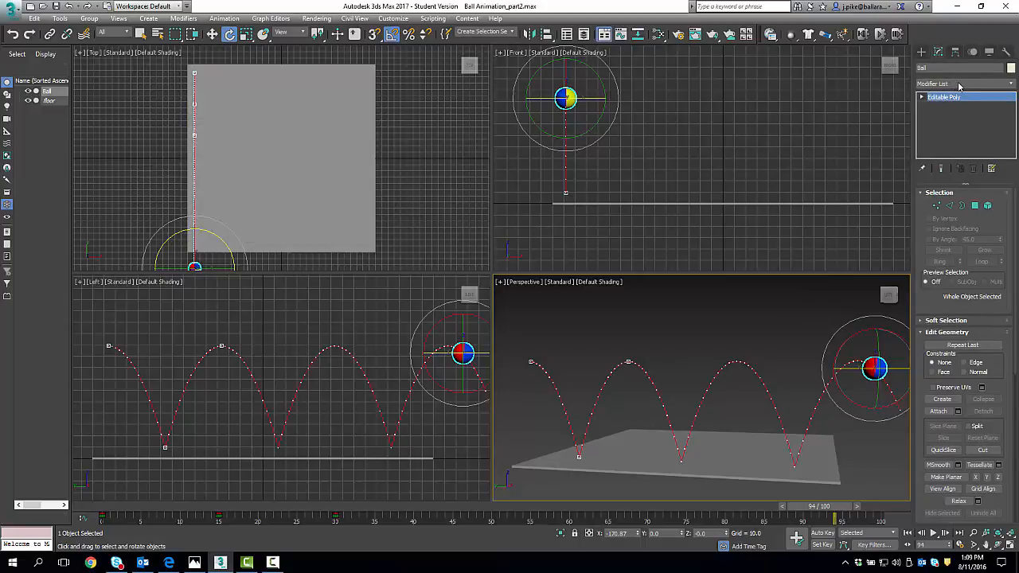
left_click(960, 85)
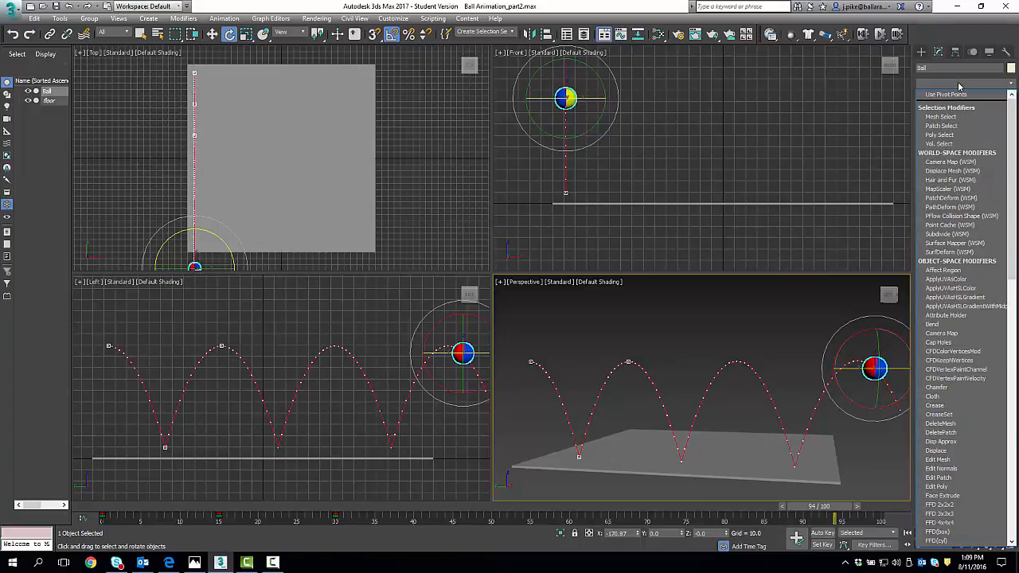
scroll(959, 88, "down", 5)
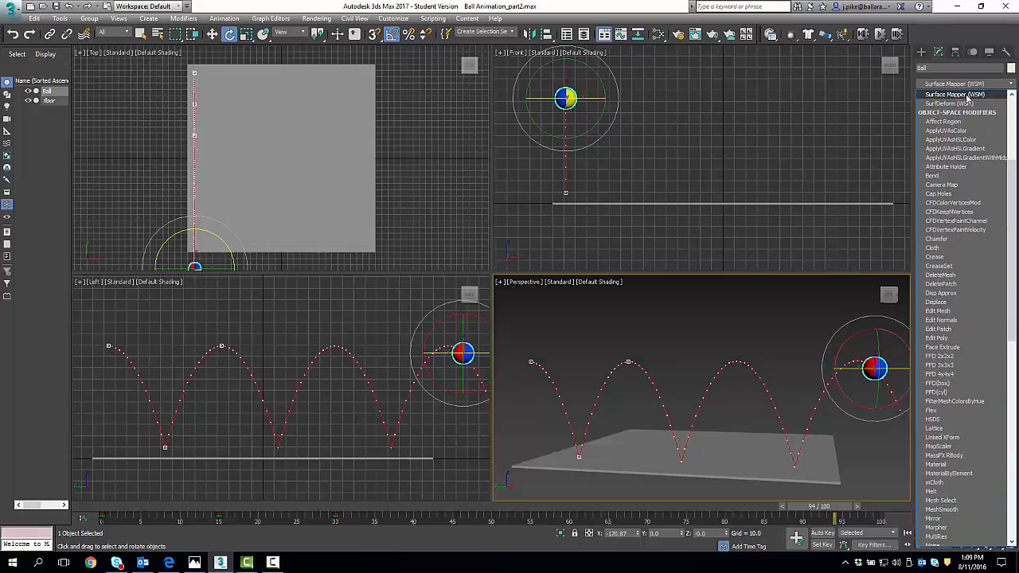
scroll(967, 99, "down", 1)
scroll(959, 199, "down", 15)
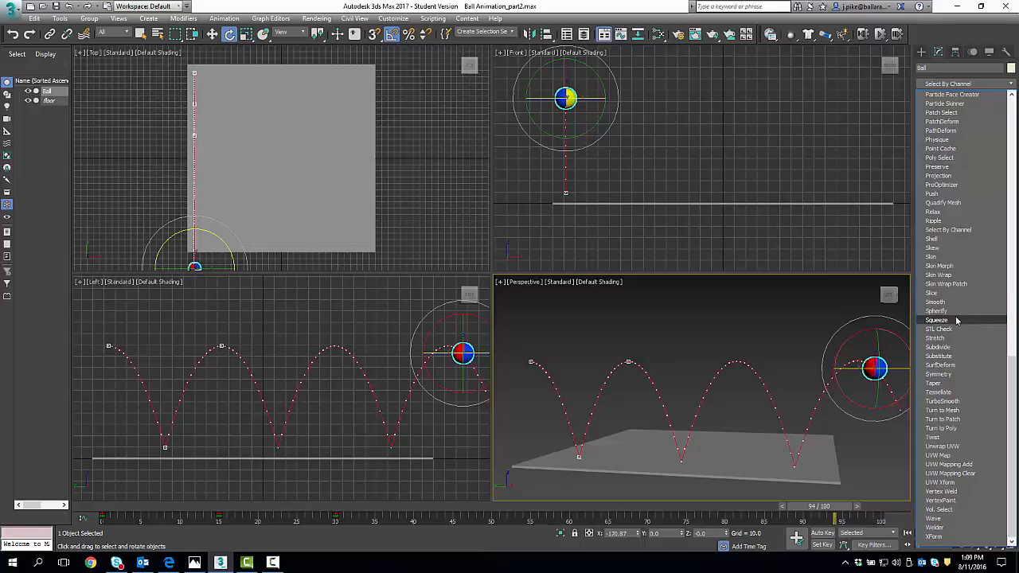
left_click(949, 342)
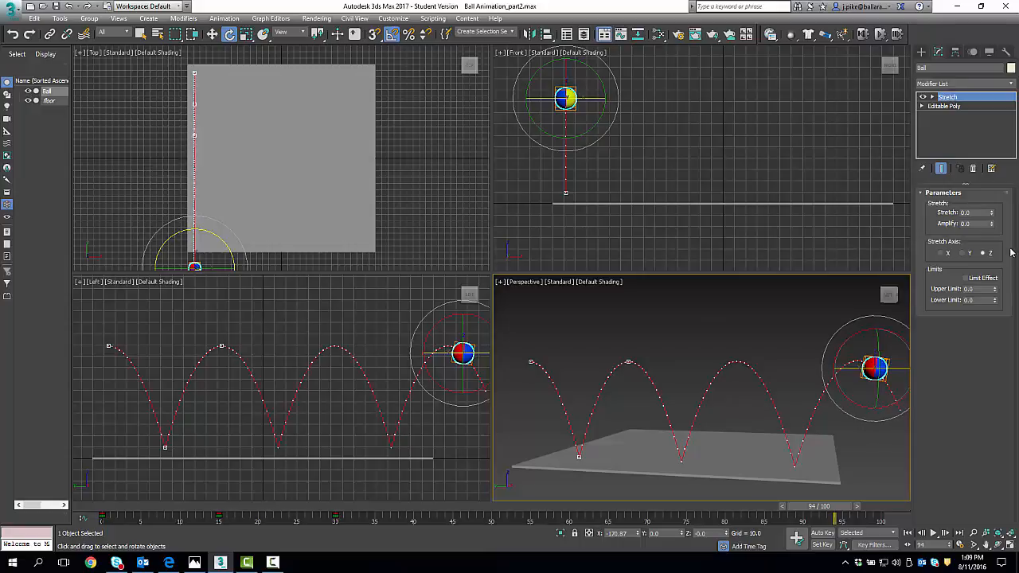
double_click(972, 224)
key("Return")
With Auto Key on, set the ball's Stretch value to 0.1 at frame 6.
left_click(815, 534)
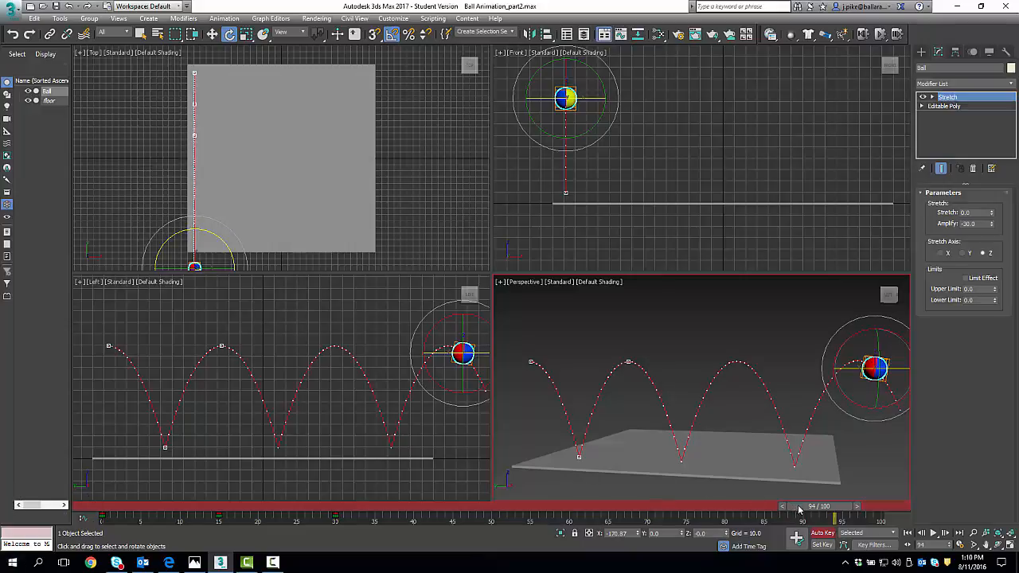
left_click_drag(802, 510, 145, 494)
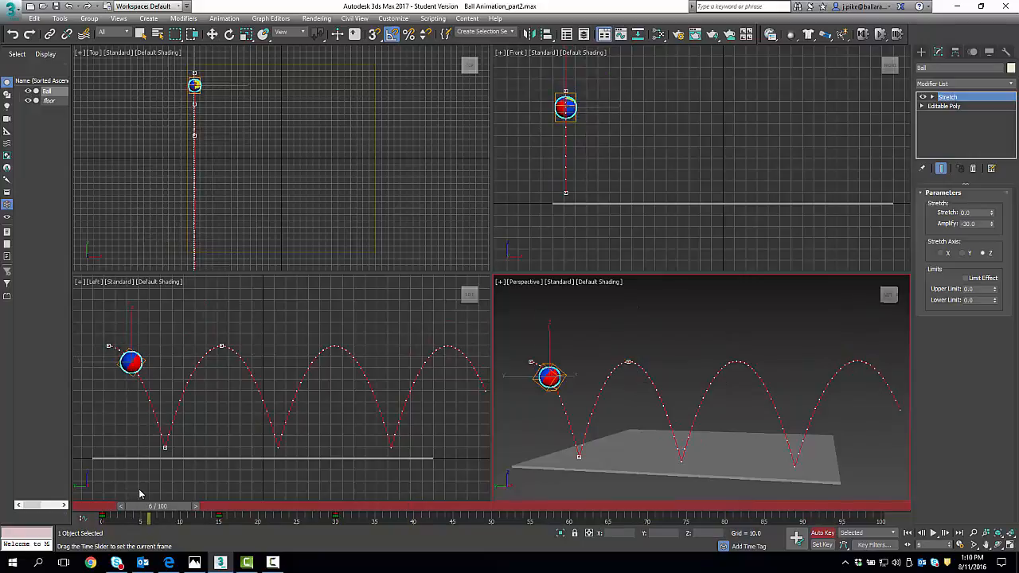
key("e")
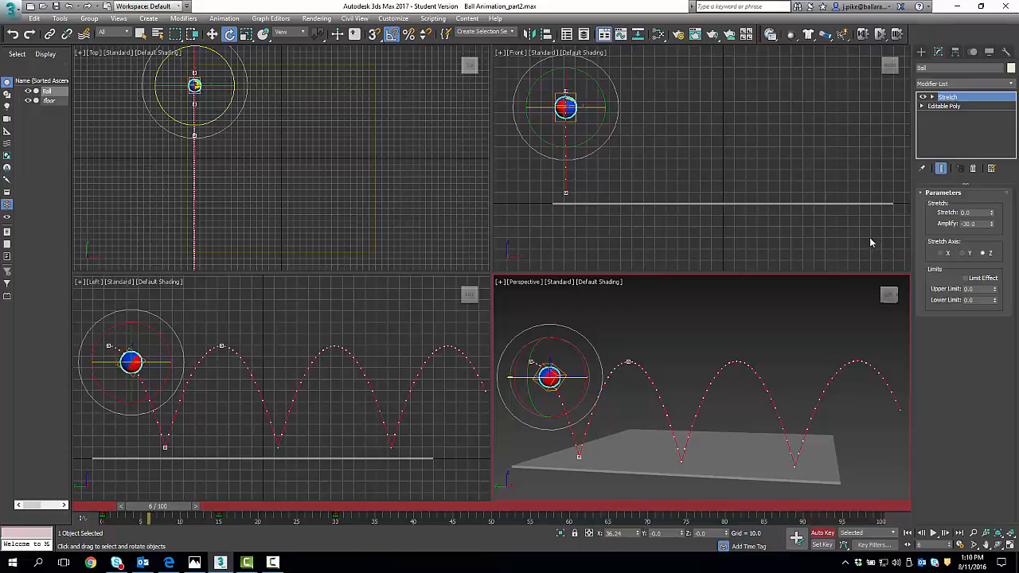
left_click(971, 213)
type("0.1")
left_click(972, 224)
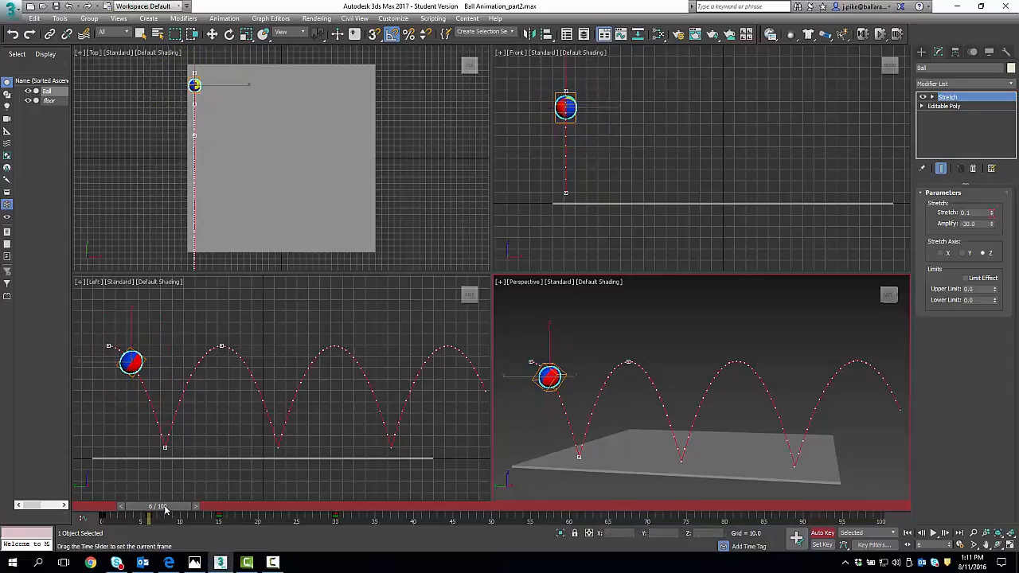
Set the ball's Stretch value to -0.2 at frame 15.
left_click_drag(166, 508, 237, 511)
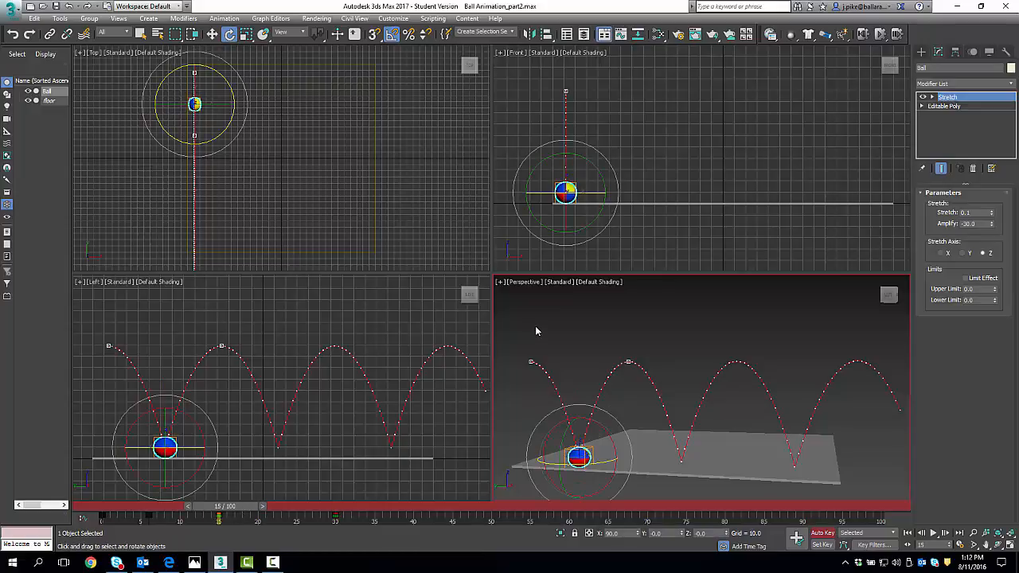
double_click(962, 213)
type("-0.2")
key("Return")
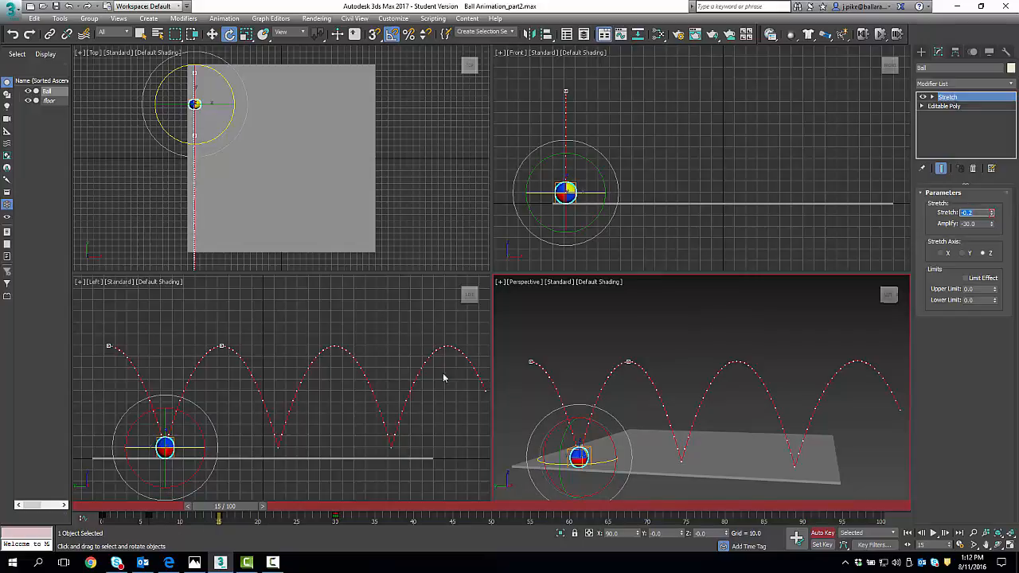
Change the stretch axis to Y and check the ball's deformation at frames 6 and 15.
left_click(962, 253)
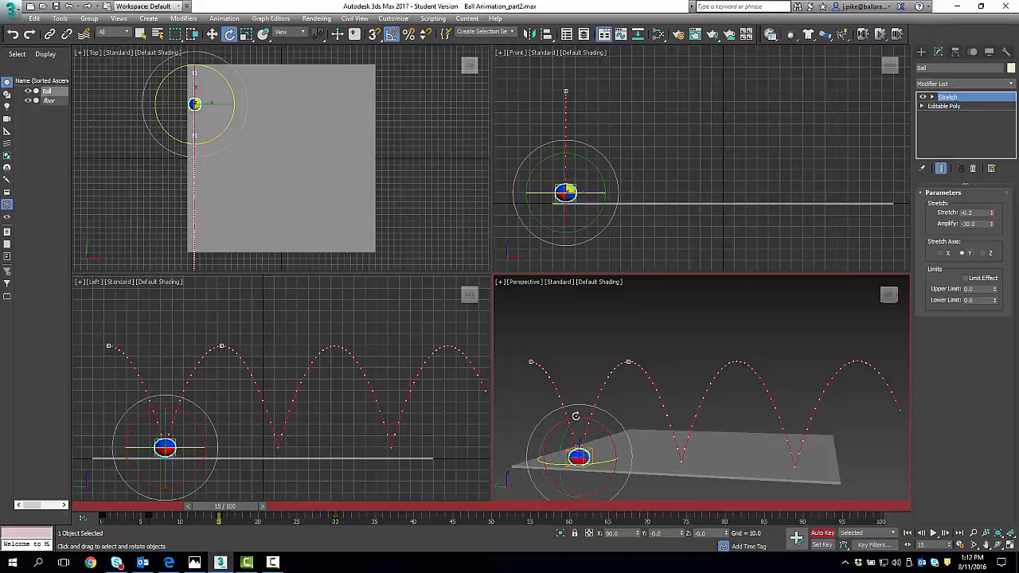
left_click_drag(230, 506, 162, 513)
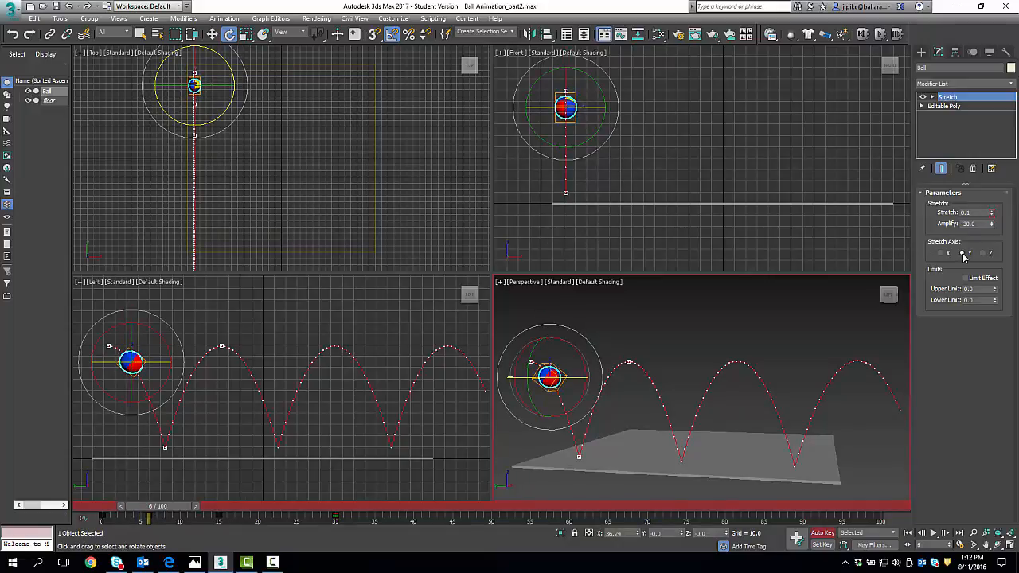
scroll(119, 381, "up", 4)
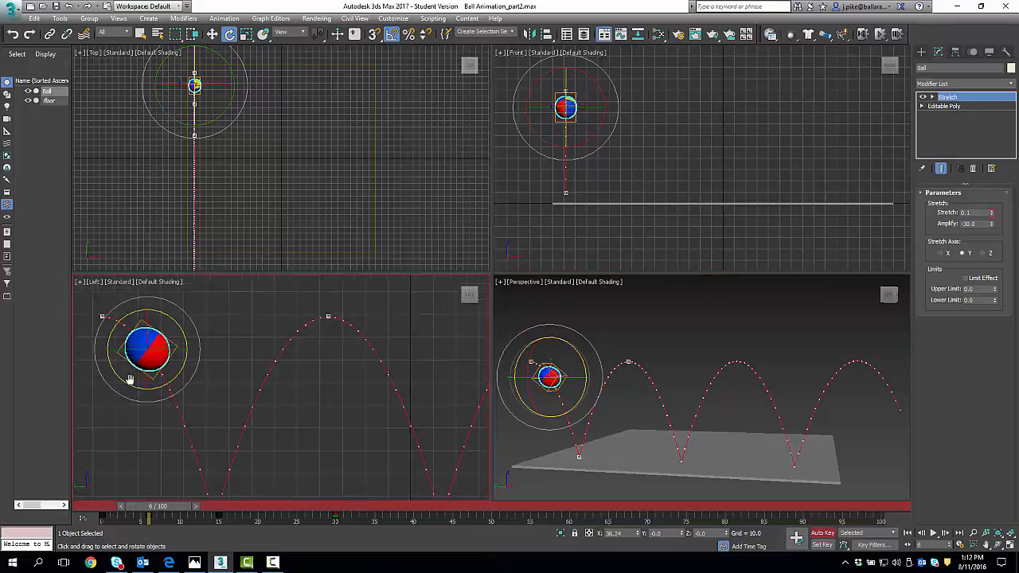
scroll(129, 379, "up", 4)
middle_click_drag(129, 379, 240, 338)
scroll(242, 432, "down", 4)
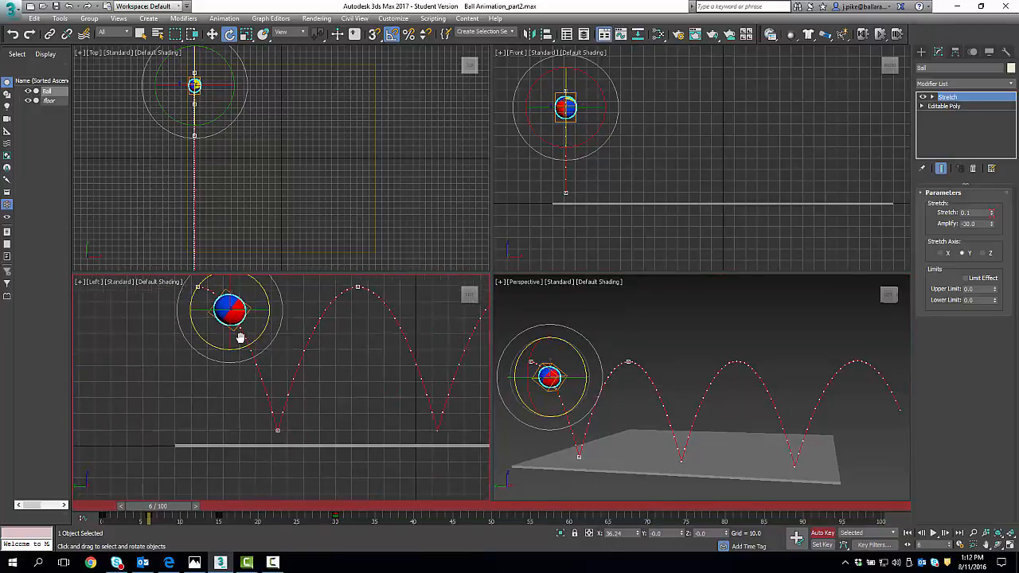
left_click_drag(159, 506, 242, 533)
key("e")
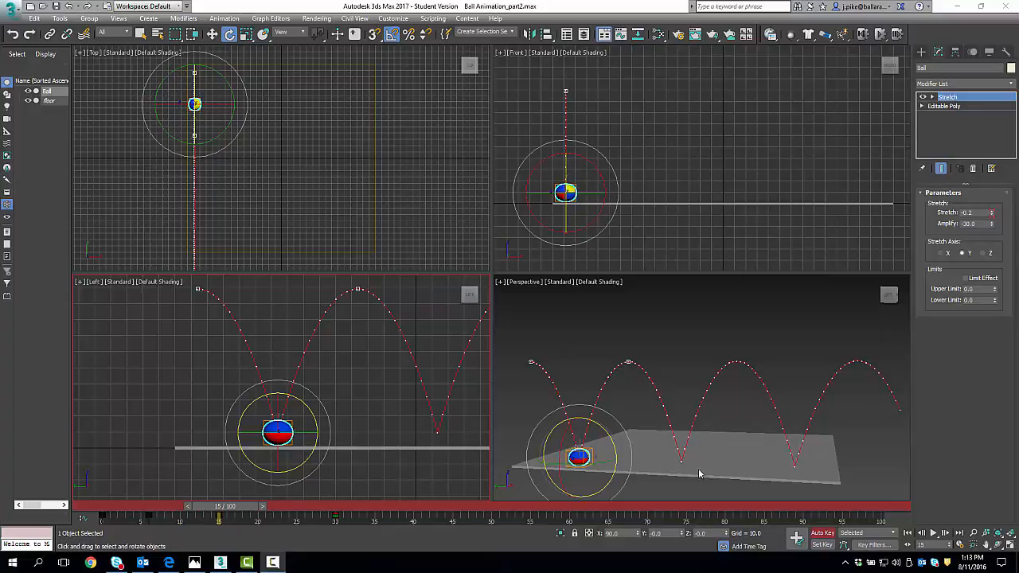
Reset the ball's Stretch value to 0 at frame 30 and turn off Auto Key.
left_click_drag(225, 510, 339, 508)
key("e")
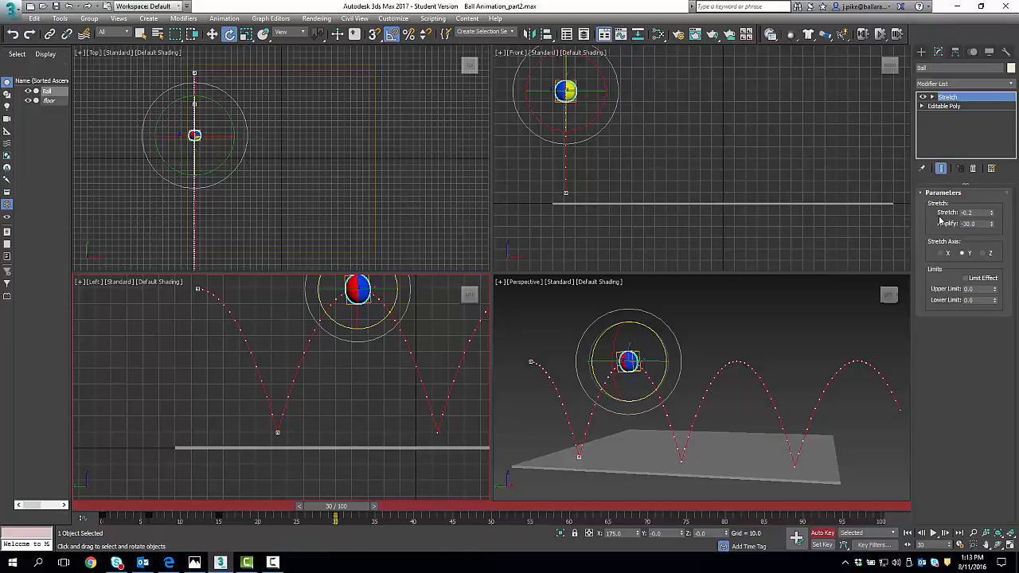
right_click(992, 215)
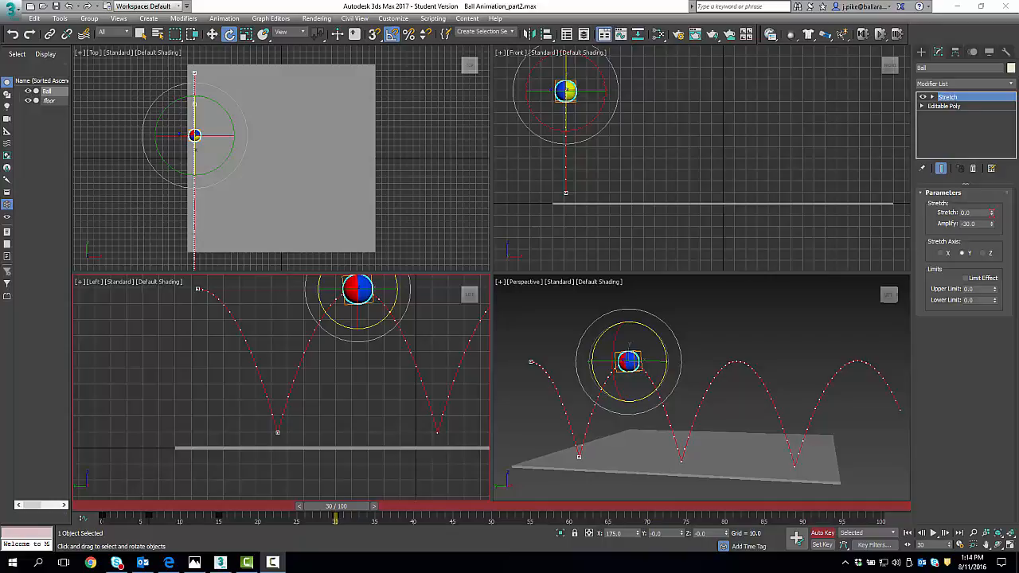
left_click(822, 534)
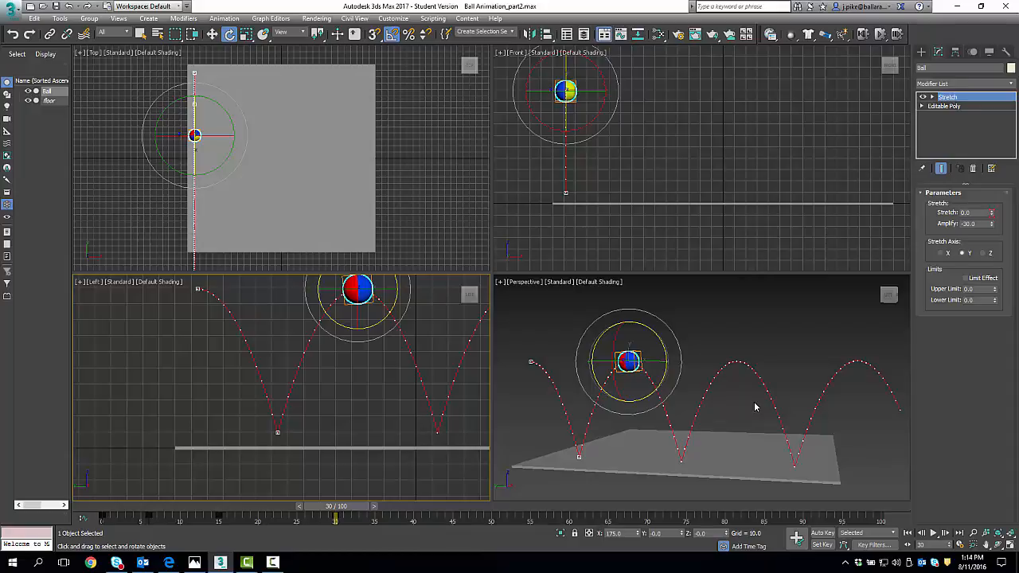
Copy the ball's Stretch key from frame 6 to frames 14, 16 and 24.
left_click(149, 515)
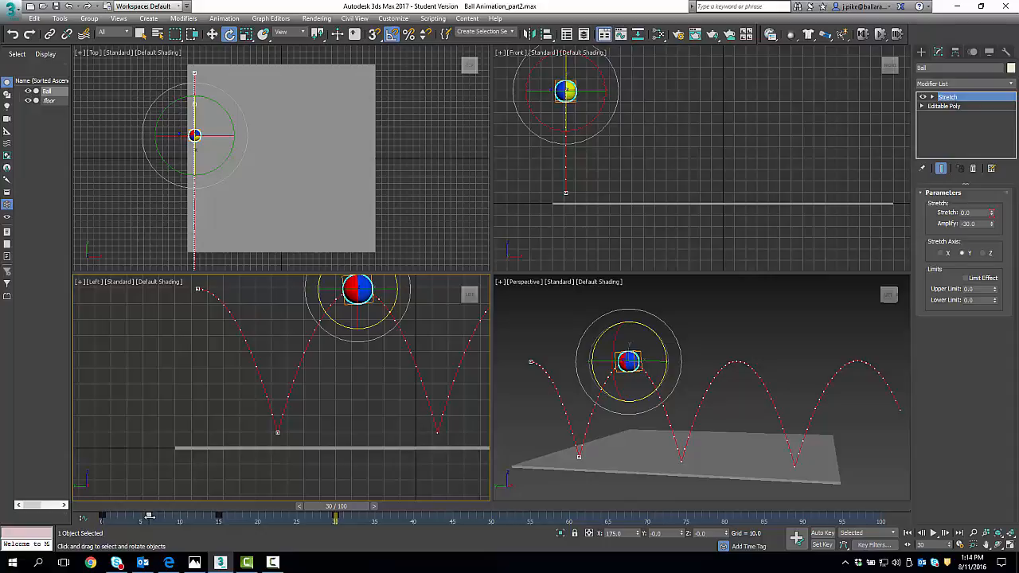
left_click_drag(149, 516, 209, 517, "shift")
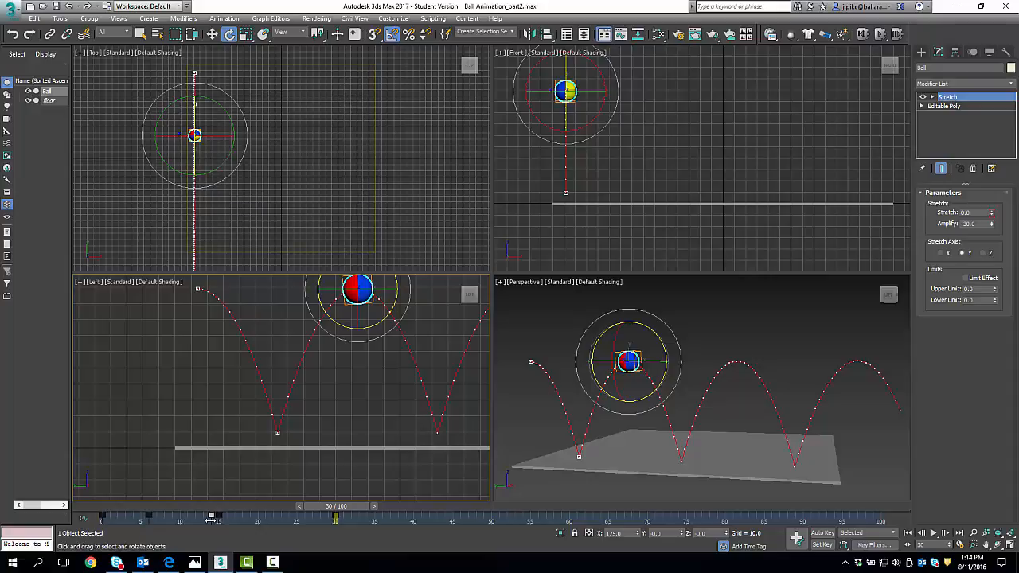
left_click(150, 515)
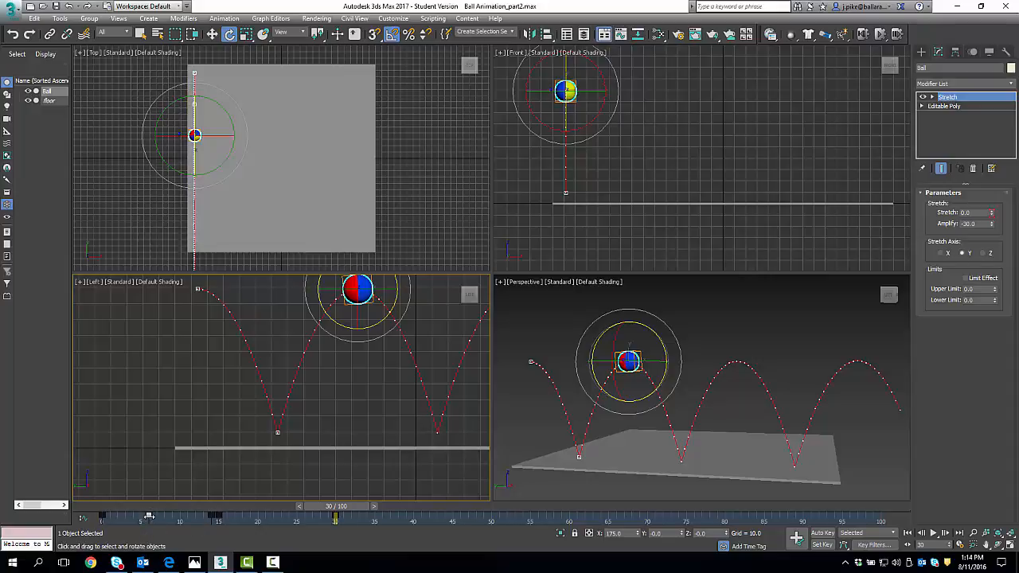
left_click_drag(149, 516, 224, 519, "shift")
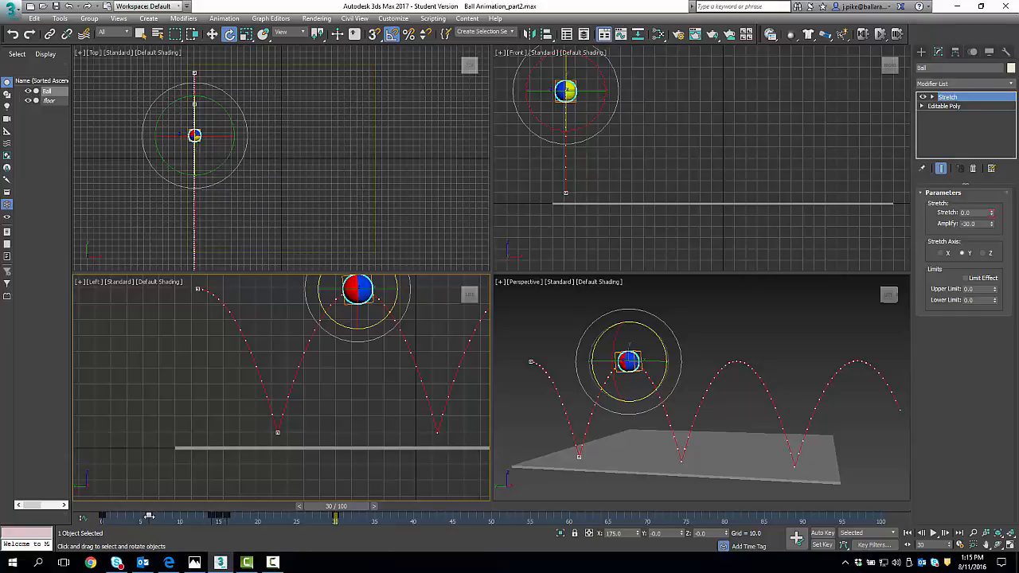
left_click_drag(148, 516, 292, 509, "shift")
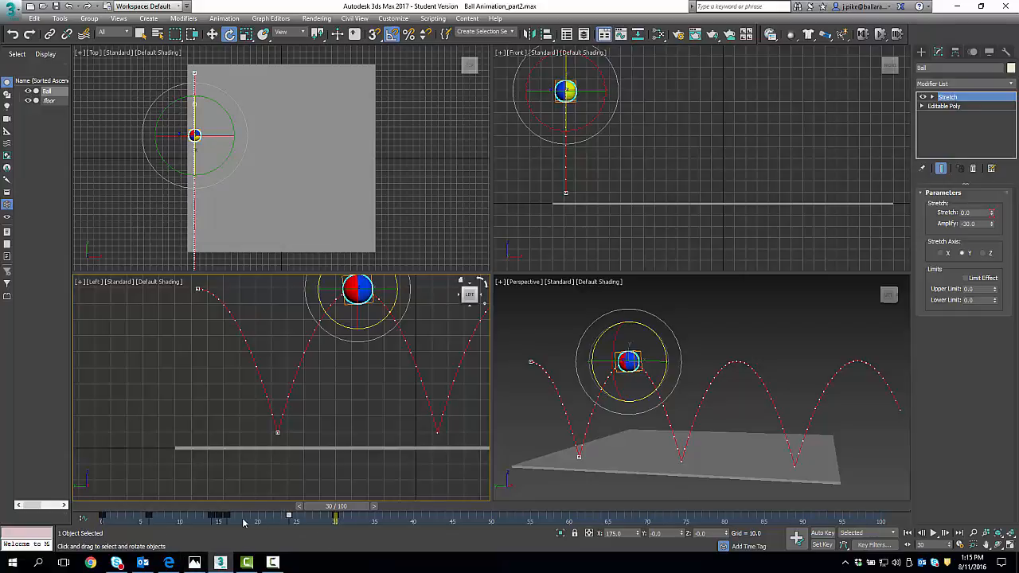
Maximize the Perspective view and scrub the animation from frame 0 to check the ball's squash and stretch.
left_click_drag(323, 507, 72, 544)
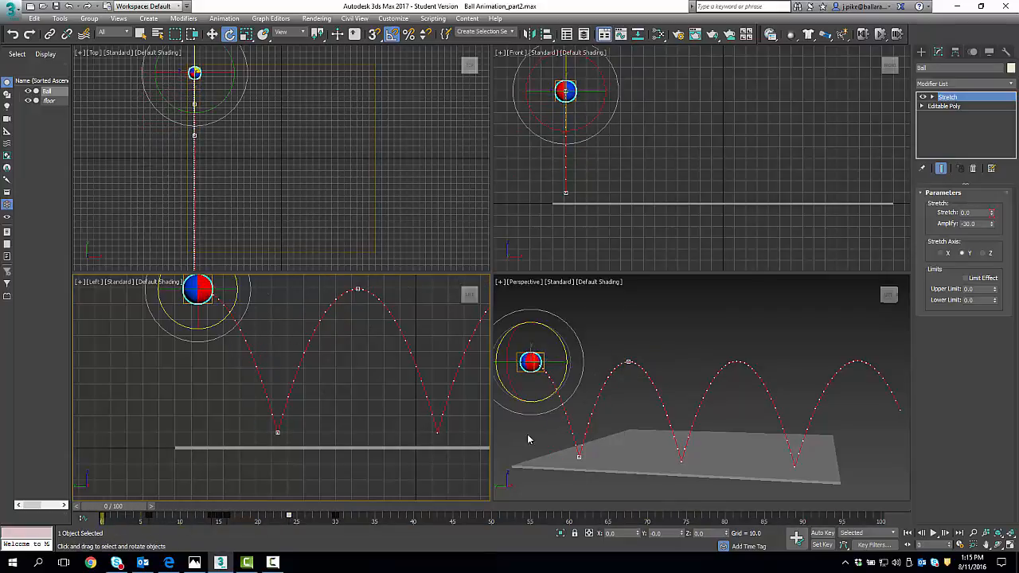
scroll(734, 421, "up", 4)
middle_click_drag(614, 428, 629, 362)
scroll(734, 421, "down", 4)
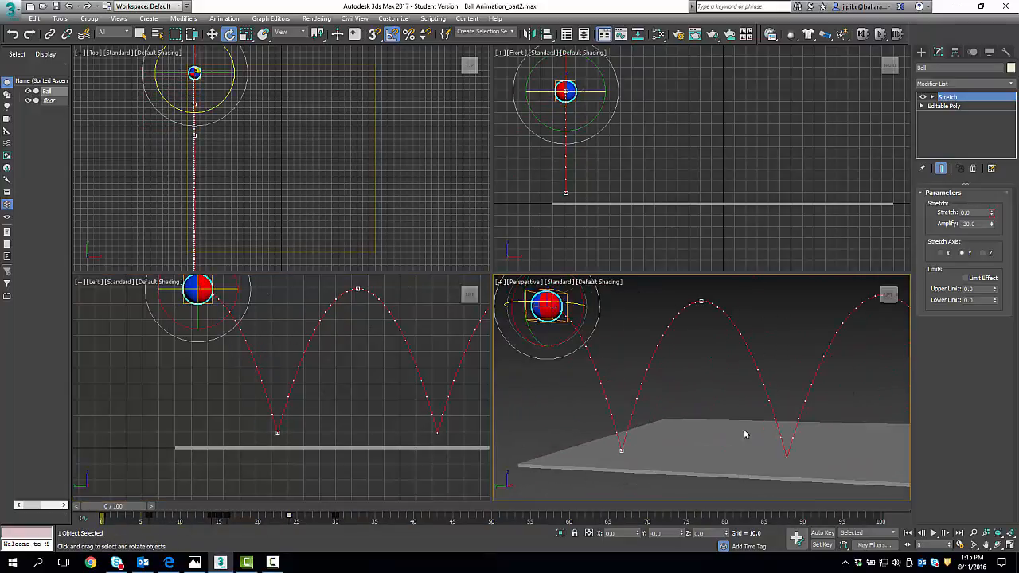
left_click(1009, 546)
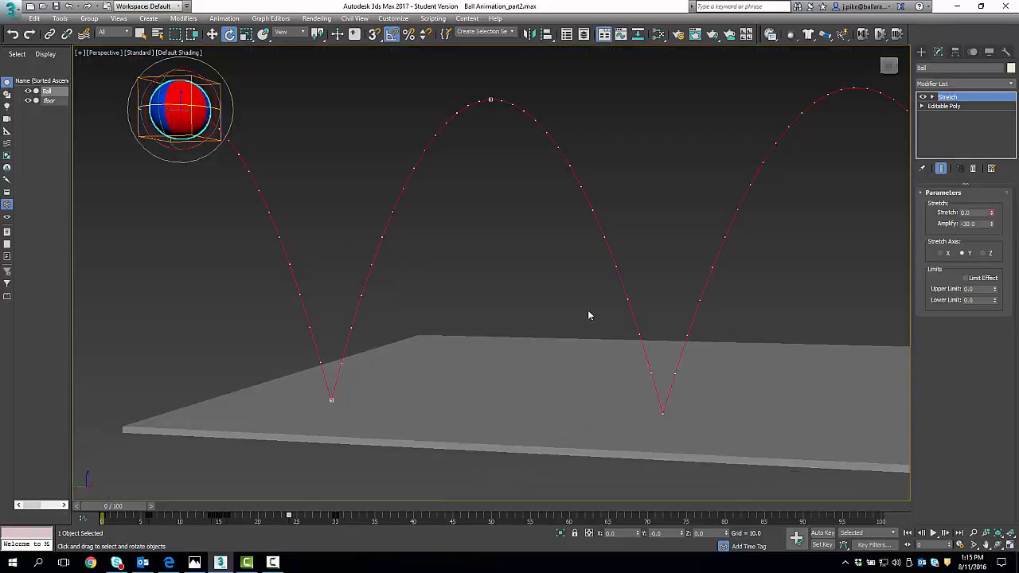
scroll(588, 310, "down", 5)
middle_click_drag(513, 337, 375, 344)
scroll(402, 352, "up", 3)
middle_click_drag(402, 352, 347, 356)
scroll(397, 363, "up", 3)
scroll(382, 348, "down", 5)
scroll(359, 348, "up", 3)
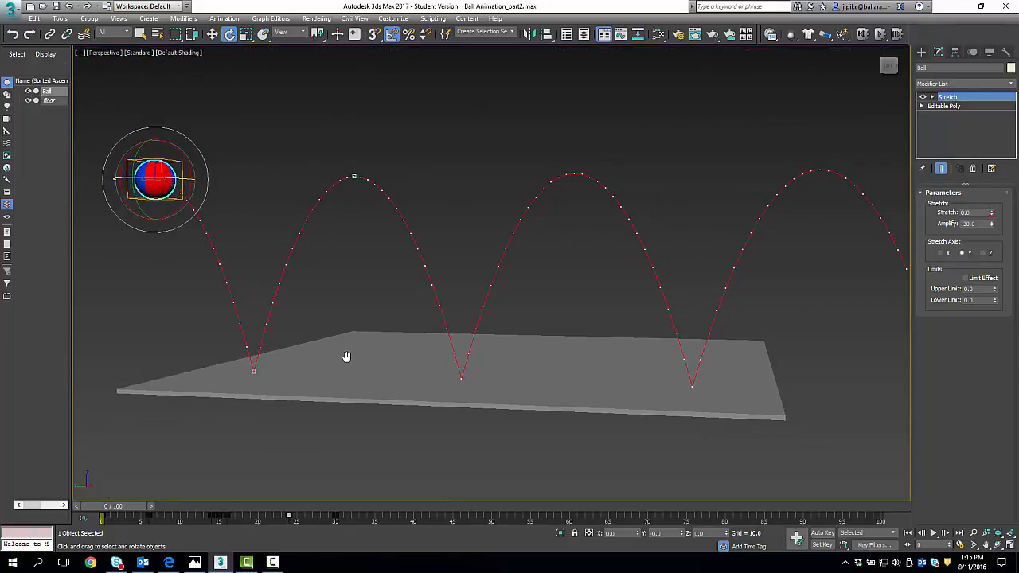
left_click_drag(109, 515, 74, 546)
key("e")
key("F10")
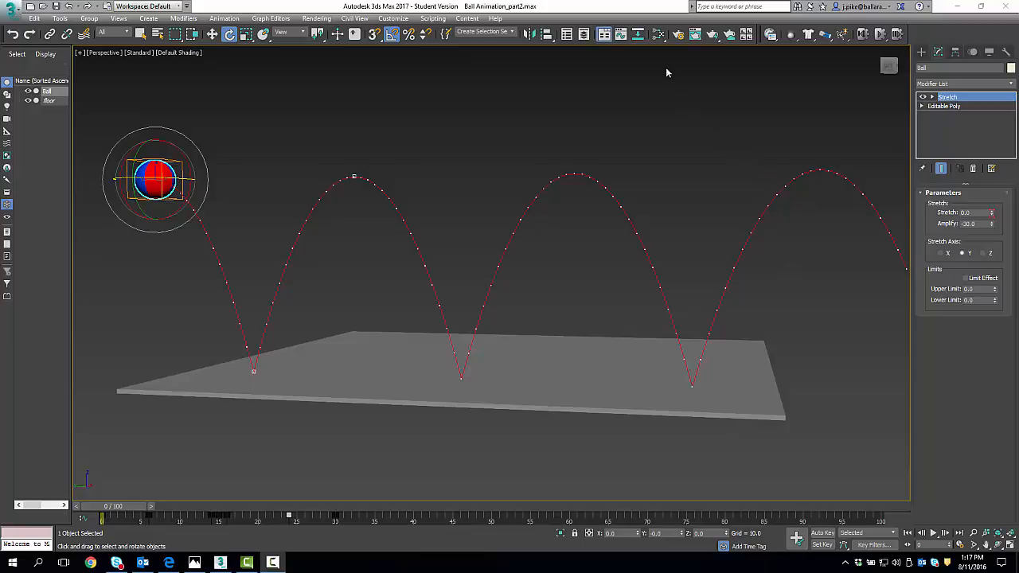
Display only the ball's Stretch : Bezier Float track from the Stretch modifier in an enlarged Curve Editor, with its keys in view.
left_click(621, 35)
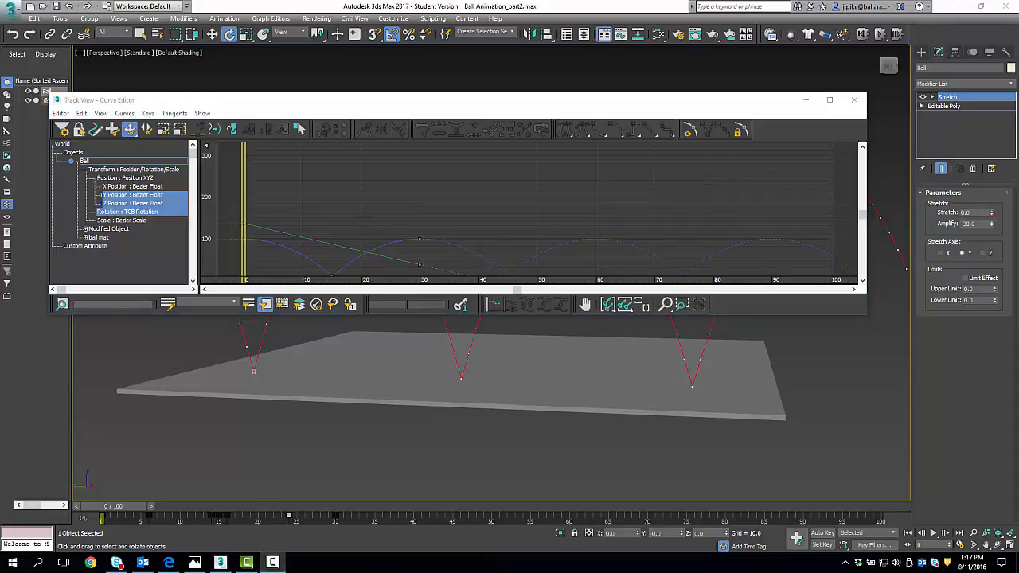
left_click(85, 228)
left_click(85, 228)
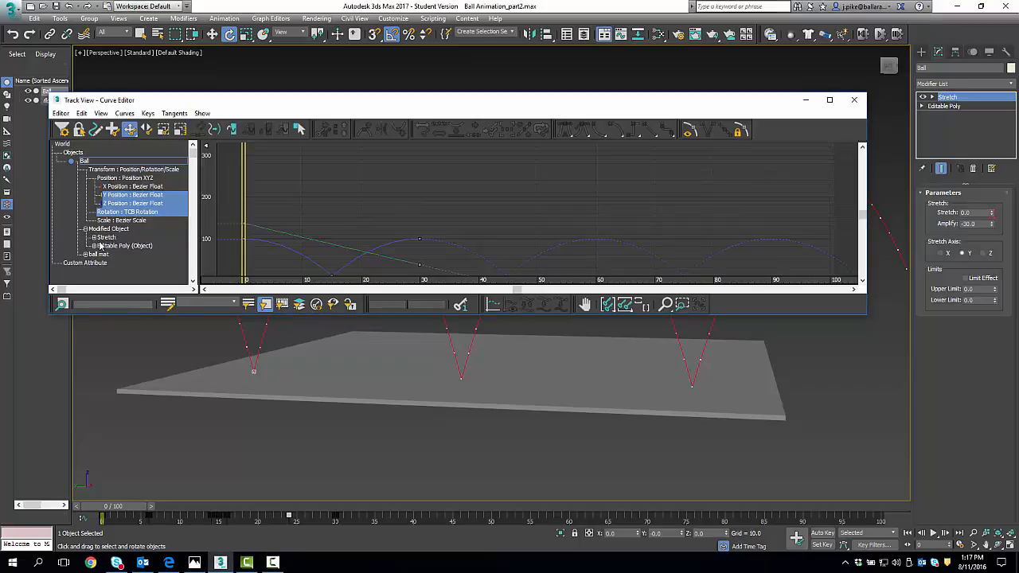
left_click(94, 238)
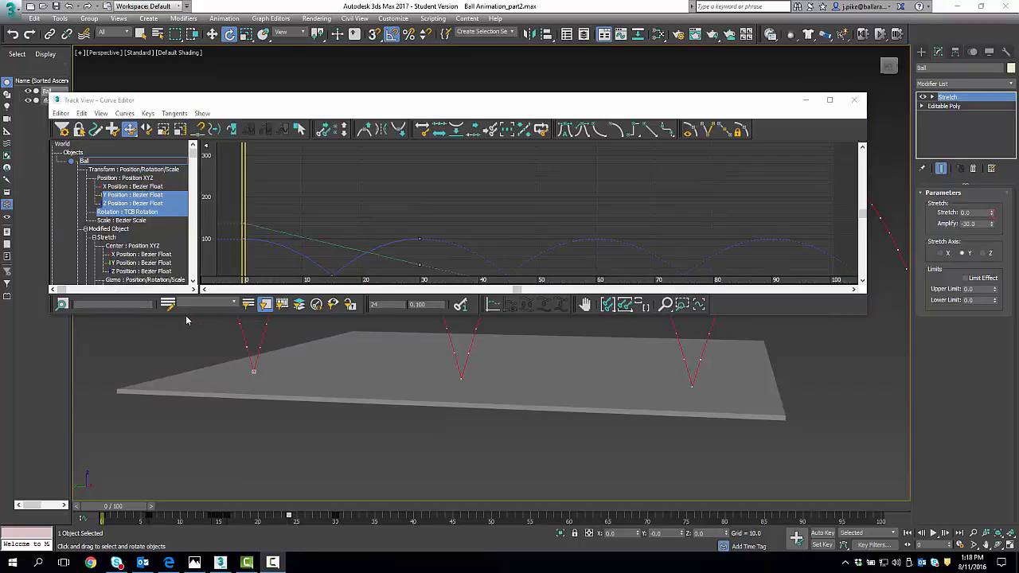
left_click_drag(183, 315, 213, 475)
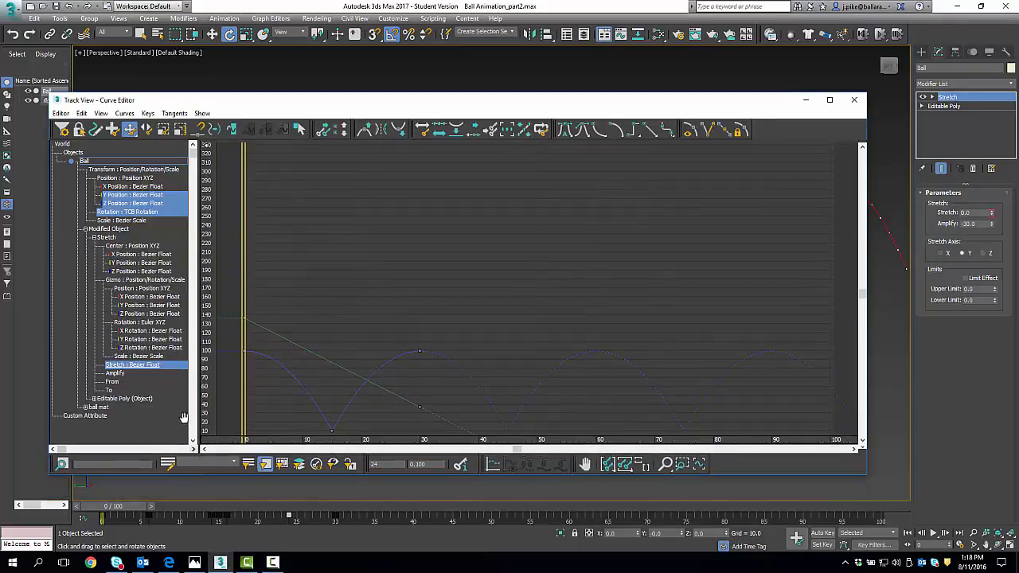
left_click(147, 368)
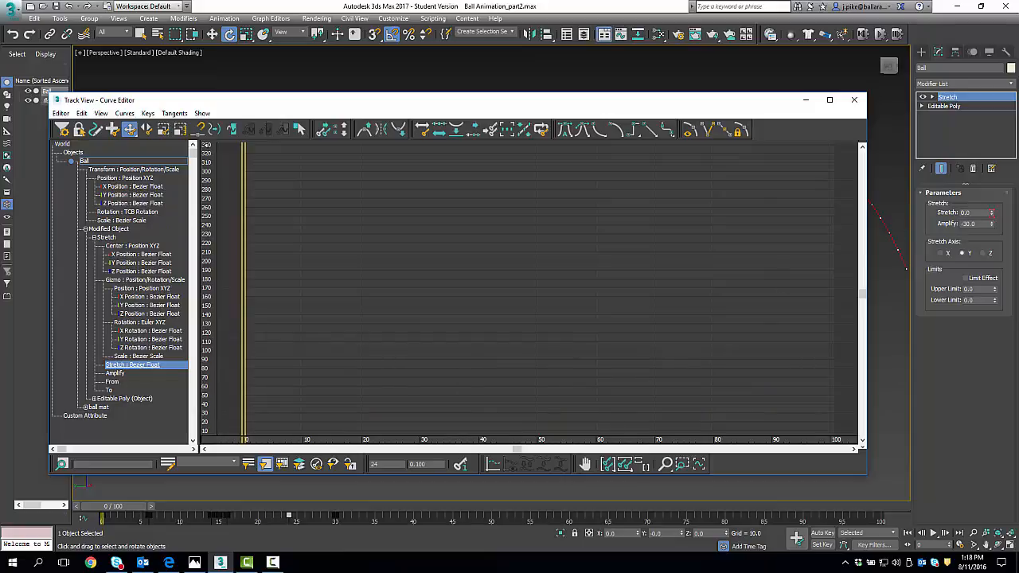
left_click(887, 246)
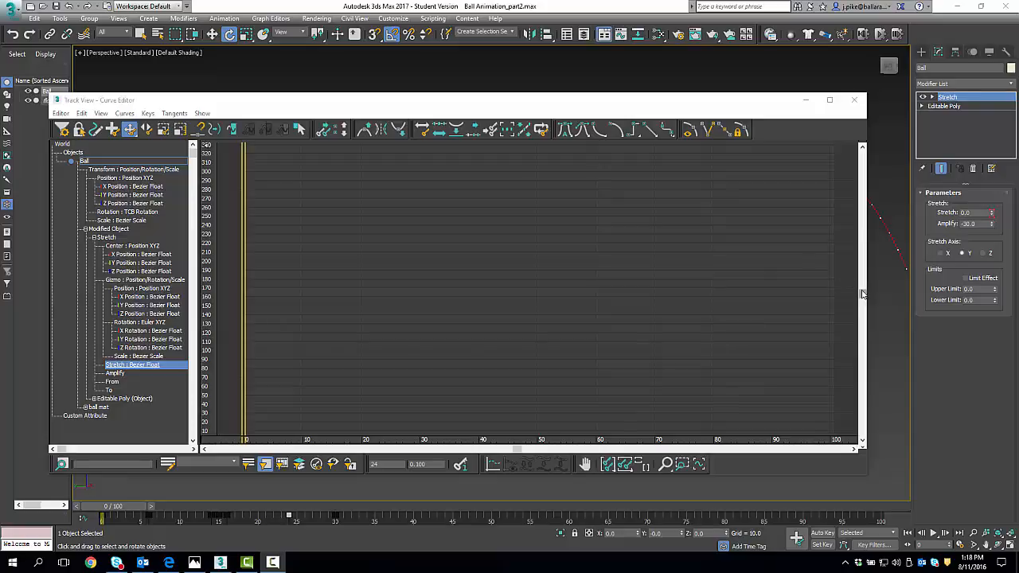
left_click_drag(862, 295, 799, 339)
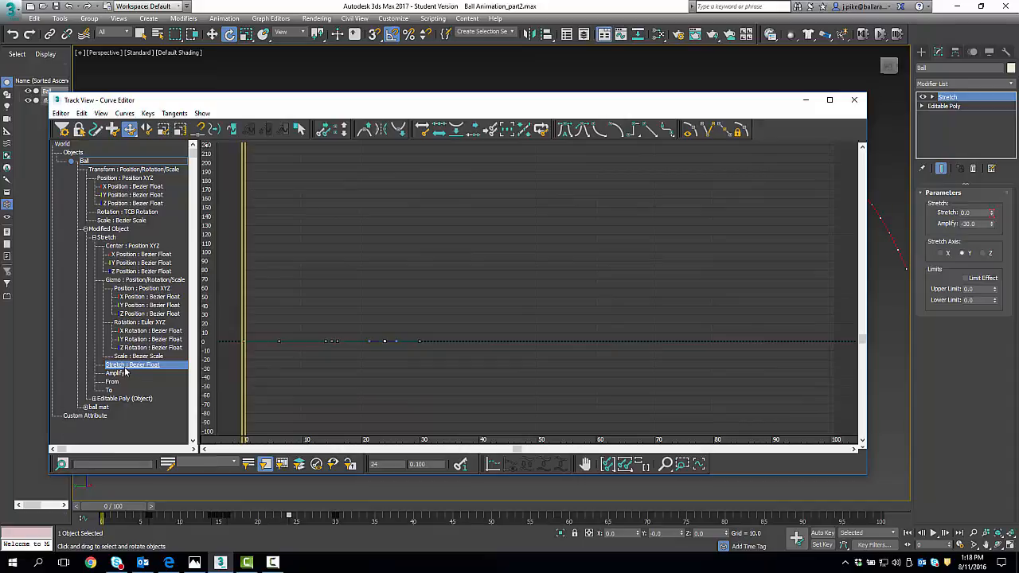
Set the Stretch track's outgoing out-of-range type to Relative Repeat and close the Curve Editor.
left_click(232, 130)
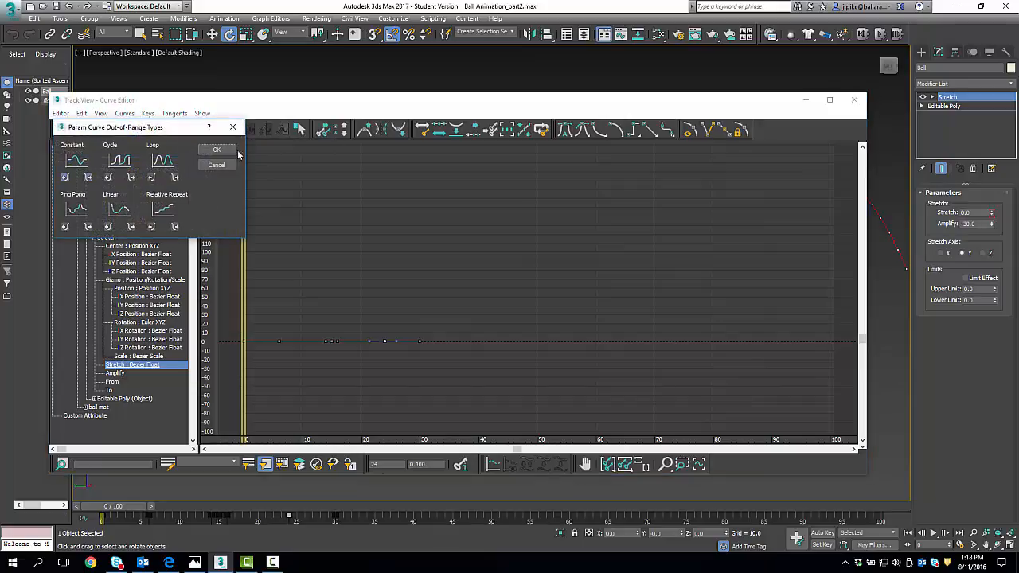
left_click(175, 229)
left_click(217, 150)
left_click(854, 99)
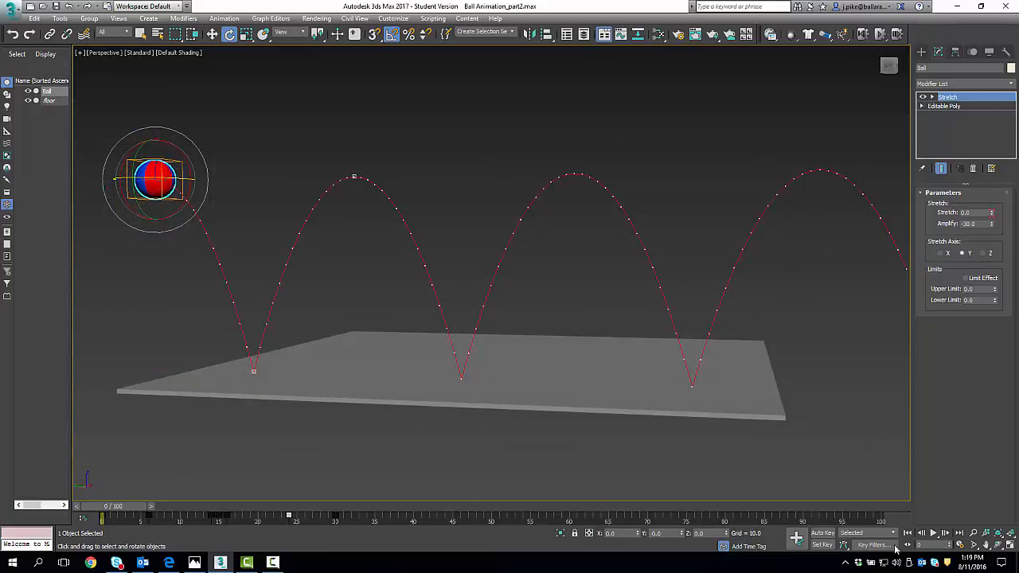
Play the animation to check the ball's squash and stretch on the repeated bounces, and return to frame 0 with the whole trajectory in view.
left_click(933, 533)
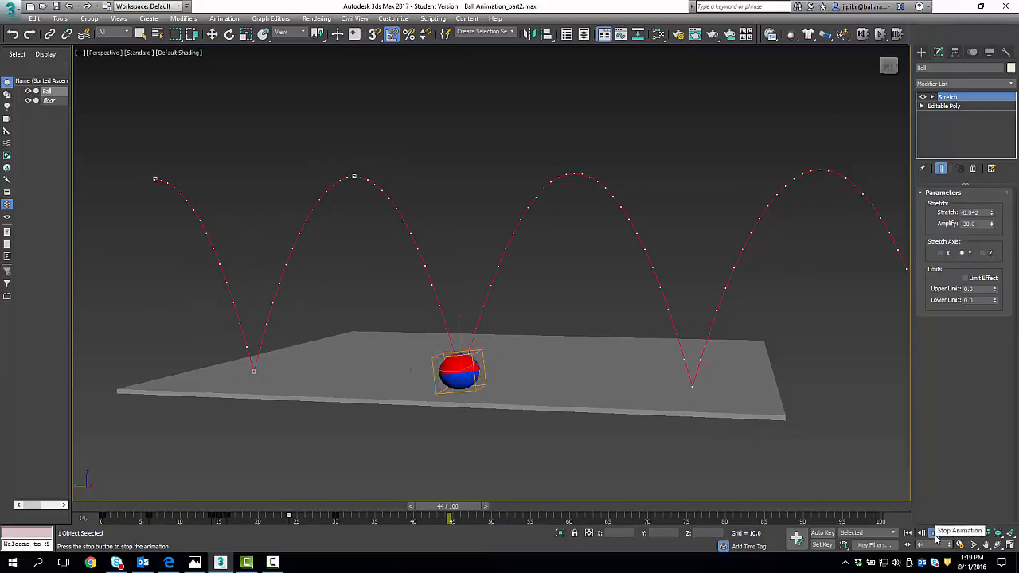
key("/")
key("e")
left_click_drag(553, 510, 113, 506)
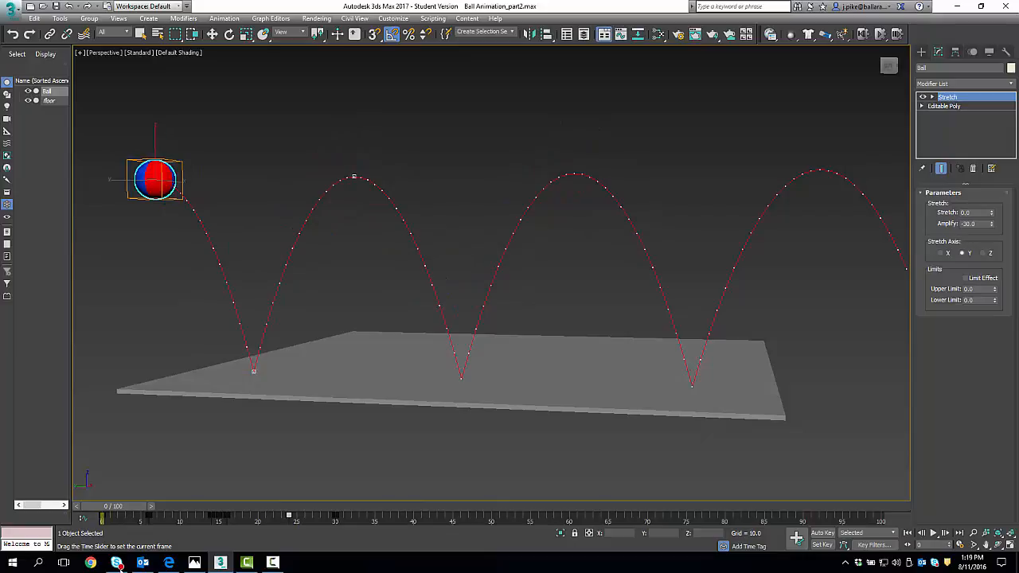
key("e")
scroll(595, 380, "down", 5)
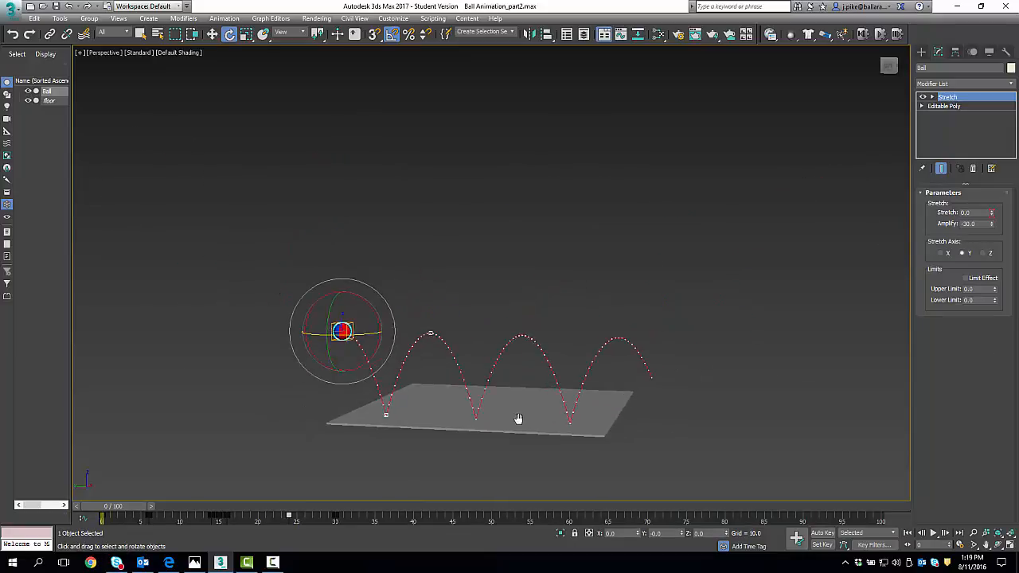
scroll(552, 359, "up", 3)
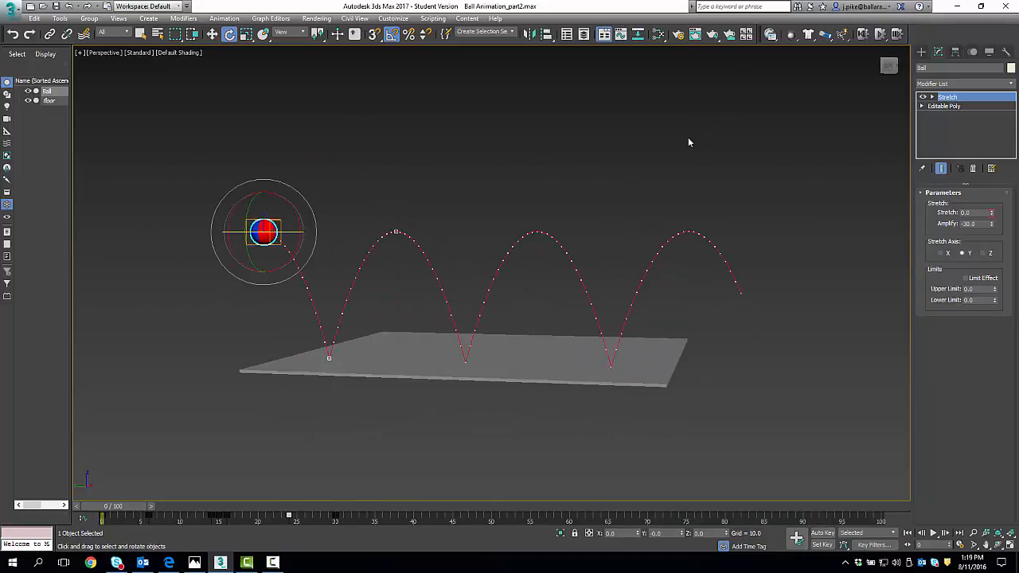